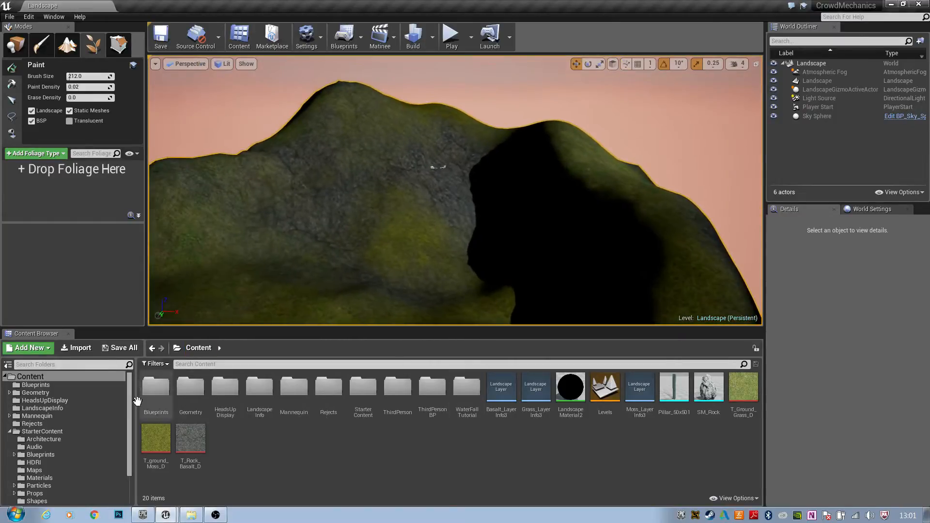
Step: Look through the meshes in StarterContent's Props folder and return to the Content folder
scroll(72, 466, down, 3)
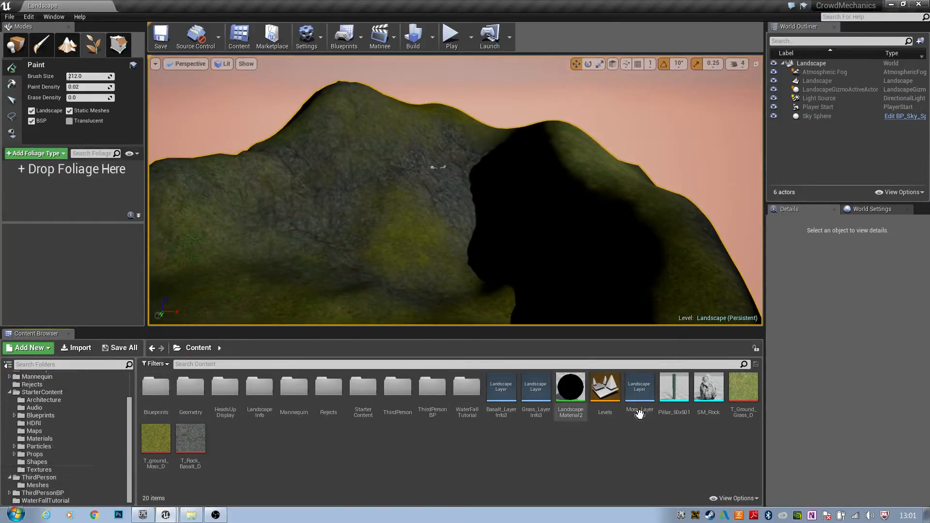
click(34, 455)
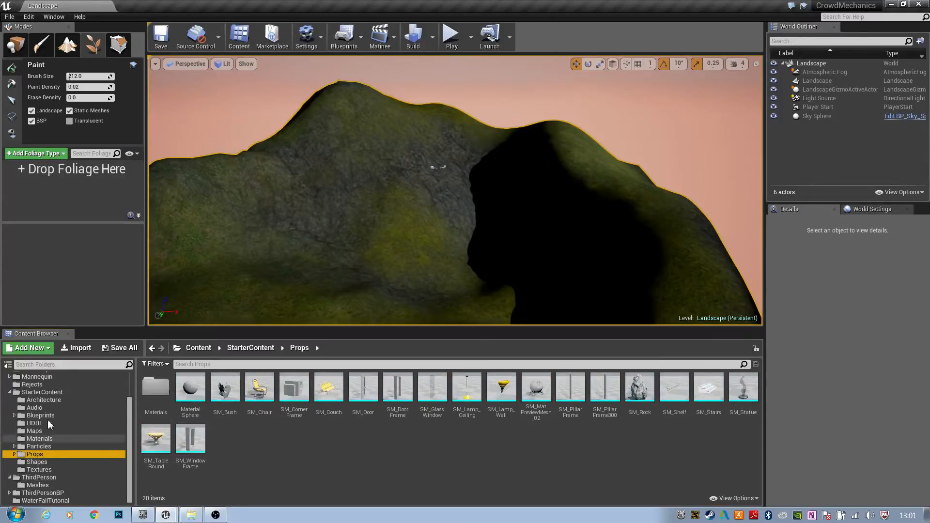
scroll(38, 427, up, 2)
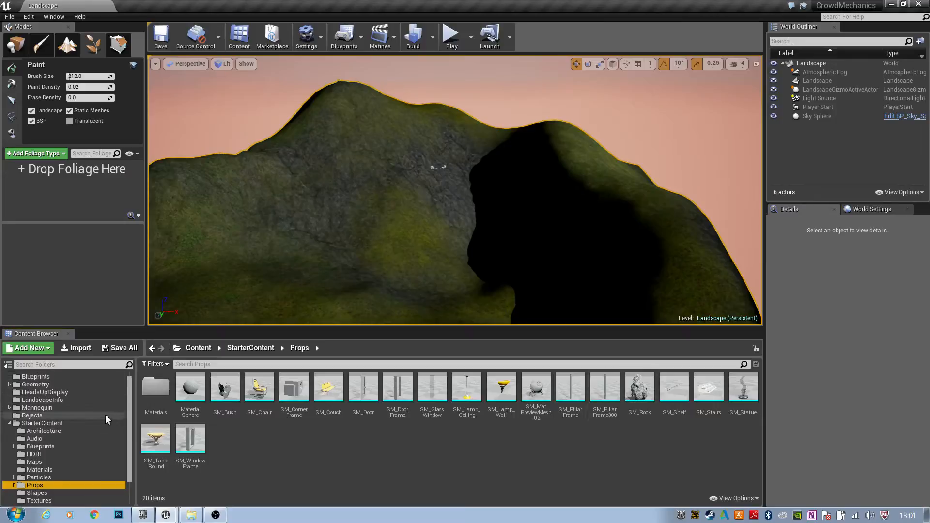
scroll(106, 414, up, 1)
click(47, 376)
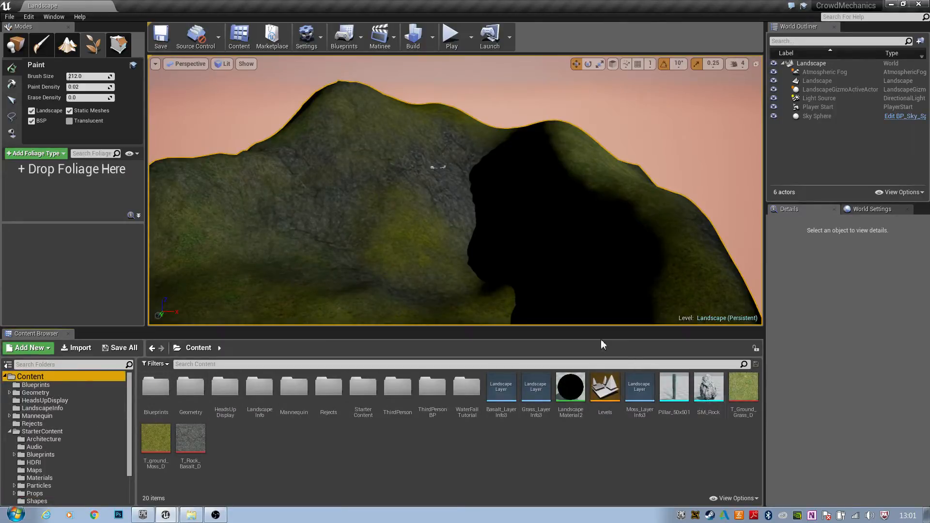
Step: Add the SM_Rock mesh as a foliage type and select it for painting
mouse_move(715, 387)
mouse_down()
mouse_move(53, 194)
mouse_move(73, 160)
mouse_move(473, 342)
mouse_move(715, 390)
mouse_up()
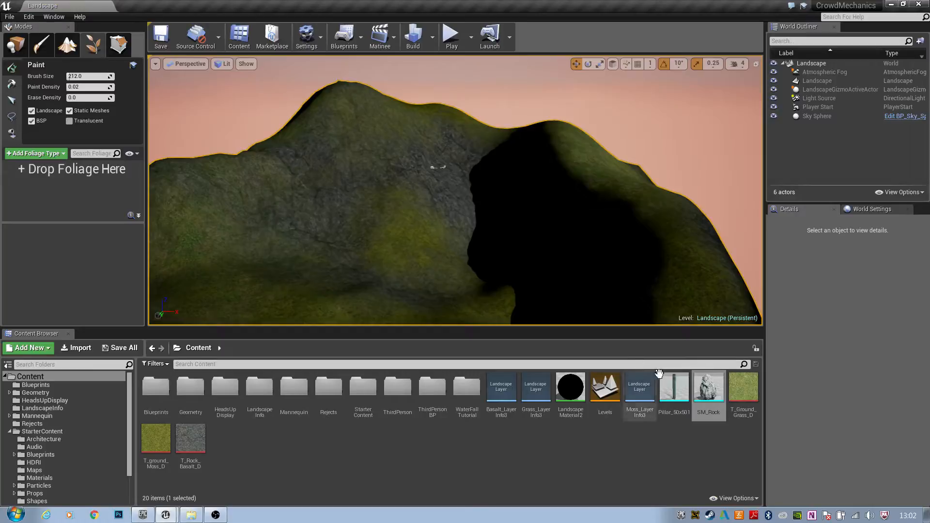
drag(659, 373, 1, 188)
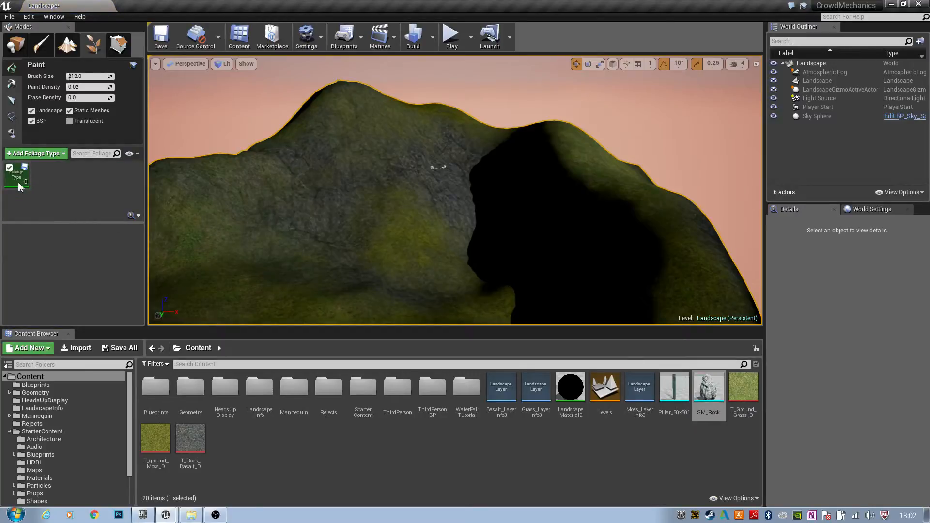
click(16, 183)
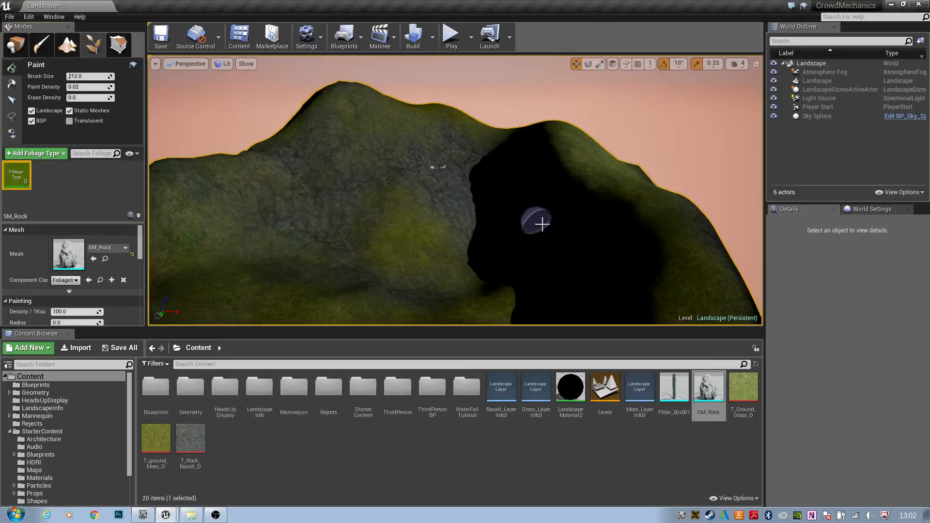
Step: Paint SM_Rock foliage instances across the grassy slopes and the dark valley of the landscape
mouse_move(392, 211)
right_down()
mouse_move(358, 233)
mouse_move(392, 211)
right_up()
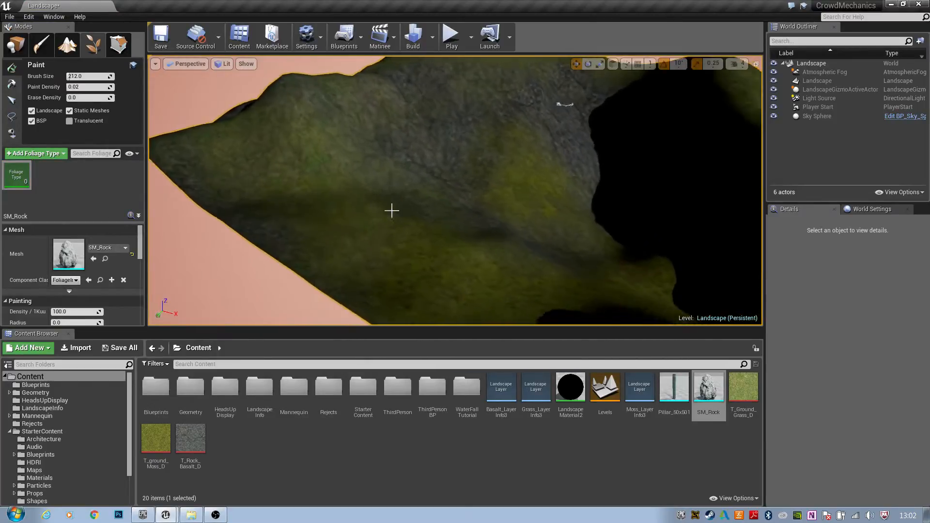
mouse_move(392, 210)
mouse_down()
mouse_move(384, 207)
mouse_move(509, 156)
mouse_up()
mouse_move(444, 161)
mouse_down()
mouse_move(322, 141)
mouse_move(507, 96)
mouse_move(646, 172)
mouse_move(550, 226)
mouse_move(450, 173)
mouse_move(430, 124)
mouse_move(220, 174)
mouse_move(284, 219)
mouse_move(496, 315)
mouse_move(577, 259)
mouse_up()
mouse_move(579, 256)
right_down()
mouse_move(528, 271)
mouse_move(625, 258)
right_up()
key(s)
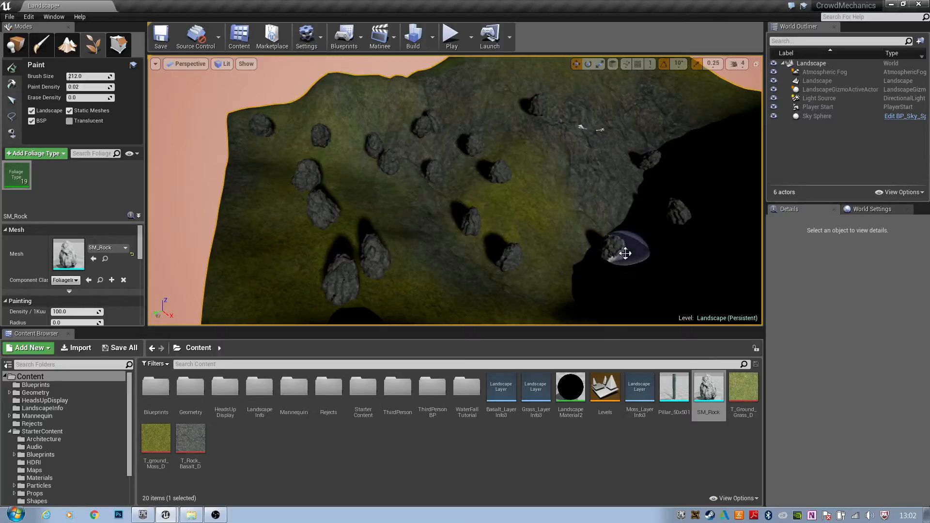
key(w)
mouse_move(555, 226)
right_down()
mouse_move(509, 230)
mouse_move(582, 211)
mouse_move(548, 233)
right_up()
key(s)
click(387, 233)
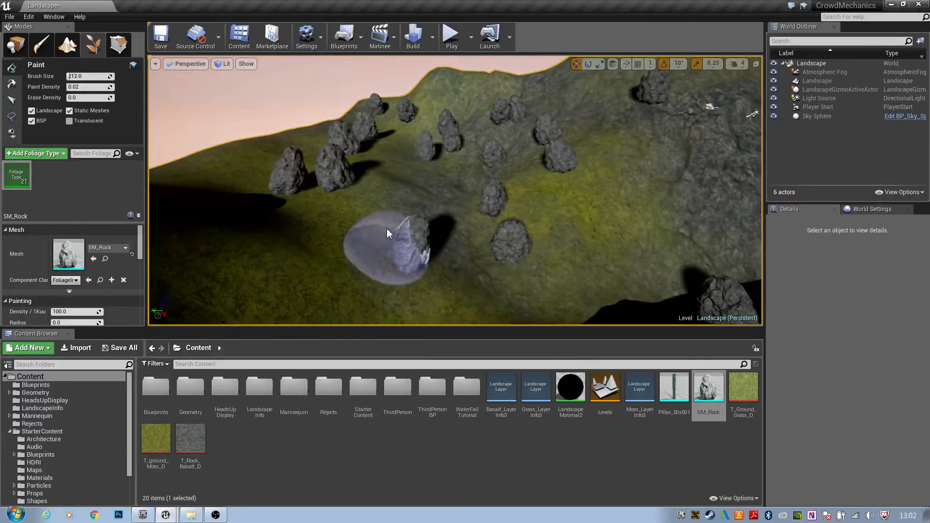
mouse_move(387, 234)
mouse_down()
mouse_move(256, 257)
mouse_move(407, 191)
mouse_move(464, 273)
mouse_move(358, 195)
mouse_move(370, 307)
mouse_up()
mouse_move(370, 307)
right_down()
mouse_move(472, 318)
mouse_move(430, 285)
mouse_move(344, 253)
mouse_move(361, 218)
mouse_move(344, 228)
right_up()
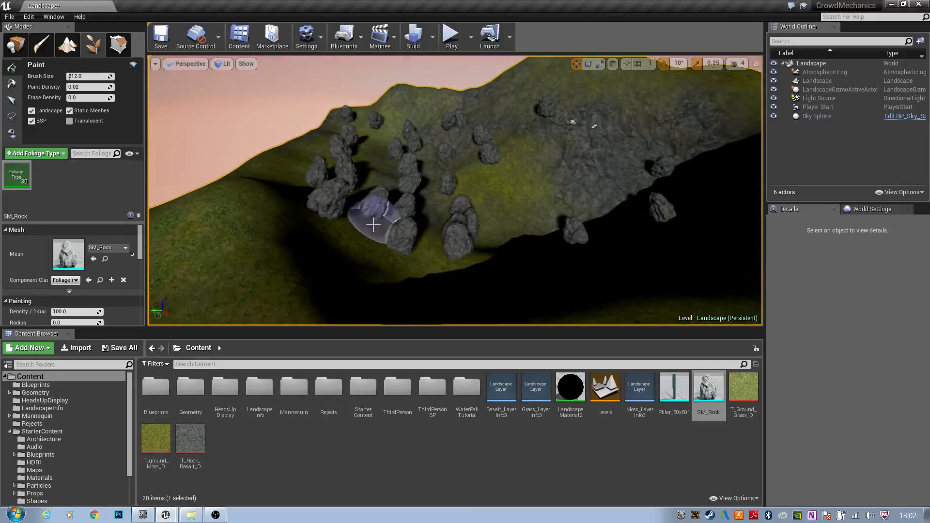
Step: Lasso-select all the painted rocks and delete them from the landscape
click(13, 117)
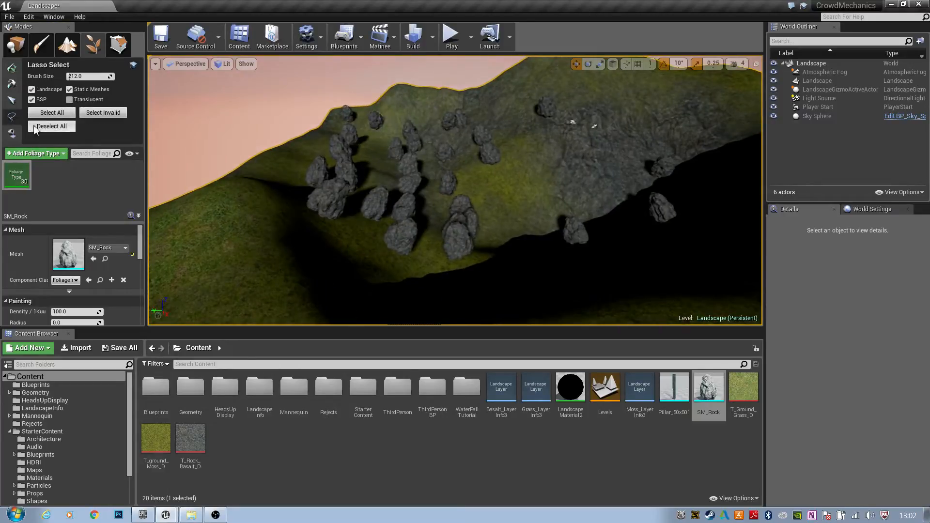
mouse_move(326, 141)
mouse_down()
mouse_move(333, 208)
mouse_move(322, 228)
mouse_move(374, 129)
mouse_move(473, 274)
mouse_move(505, 111)
mouse_move(633, 245)
mouse_move(644, 216)
mouse_move(629, 256)
mouse_up()
key(Delete)
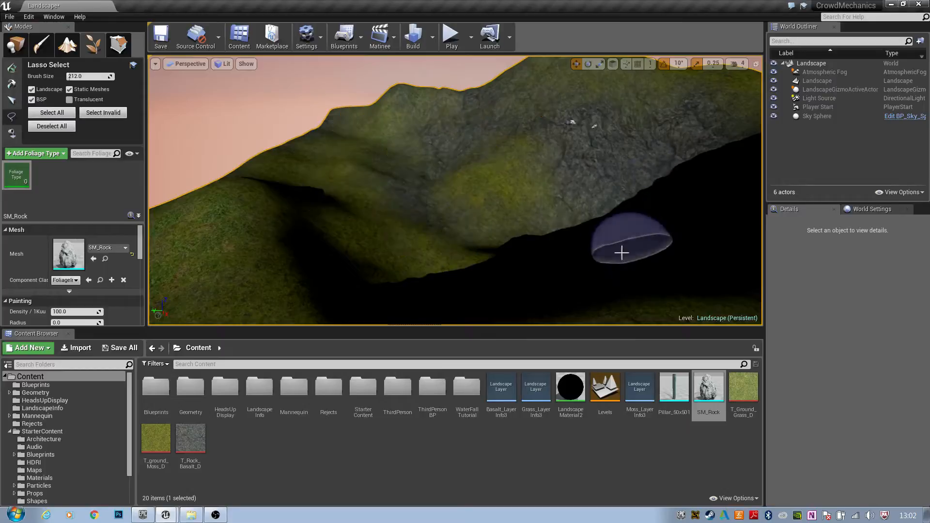
Step: Shrink the Content Browser to give the foliage settings and viewport more height
right_drag(474, 228, 541, 216)
key(s)
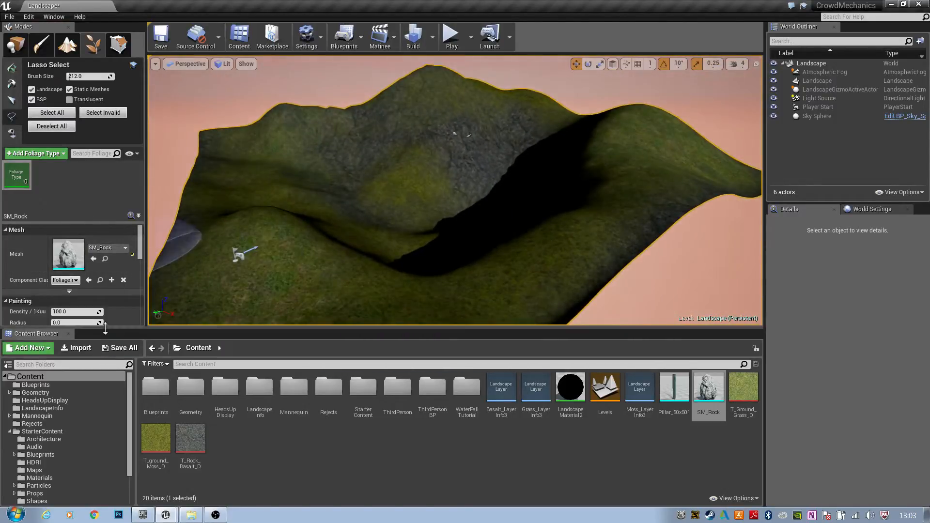
drag(114, 329, 114, 417)
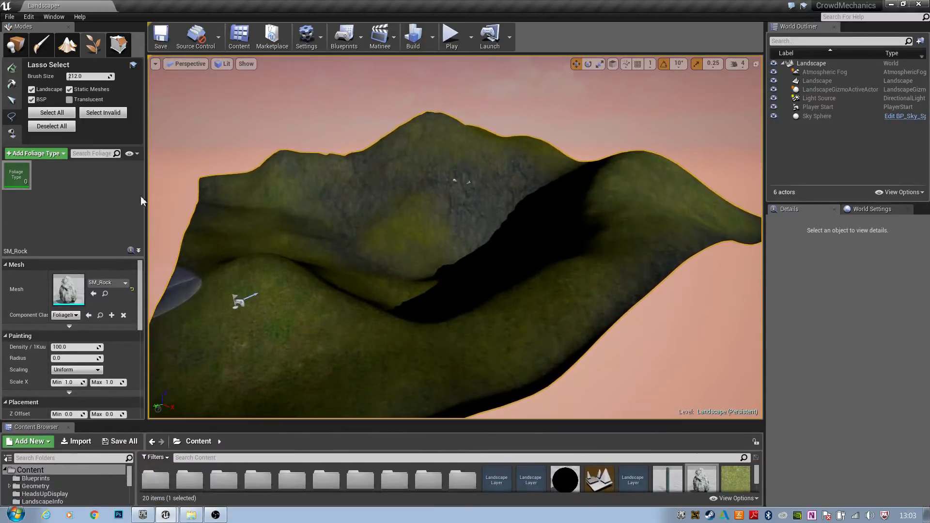
Step: Paint three SM_Rock instances on the grassy hill around the Player Start
right_drag(355, 215, 339, 219)
click(13, 69)
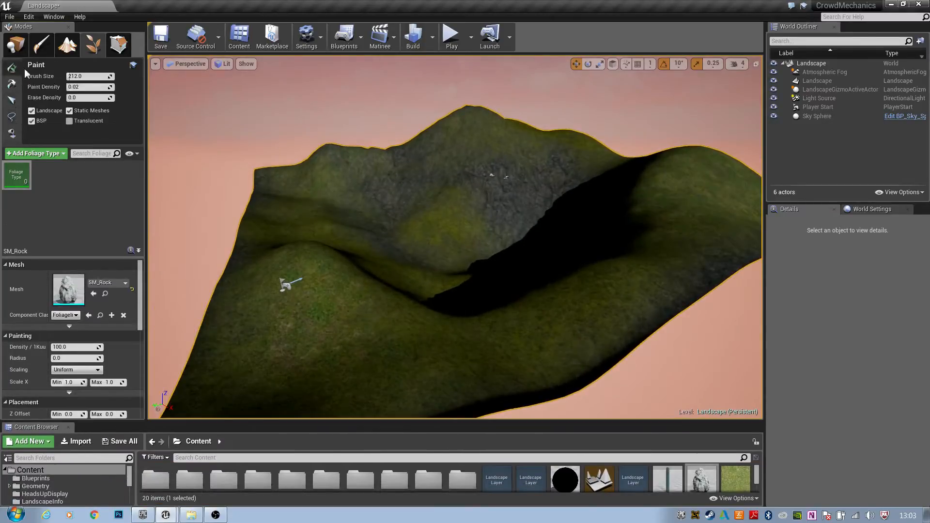
right_drag(445, 333, 426, 335)
key(w)
right_drag(498, 291, 573, 229)
key(s)
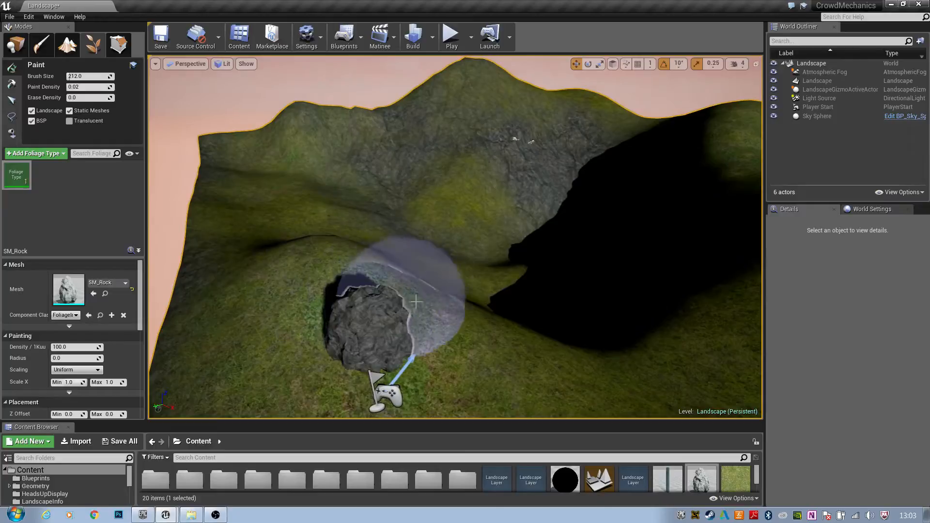
mouse_move(402, 238)
right_down()
mouse_move(396, 281)
mouse_move(465, 272)
mouse_move(388, 266)
mouse_move(449, 264)
mouse_move(370, 202)
right_up()
key(a)
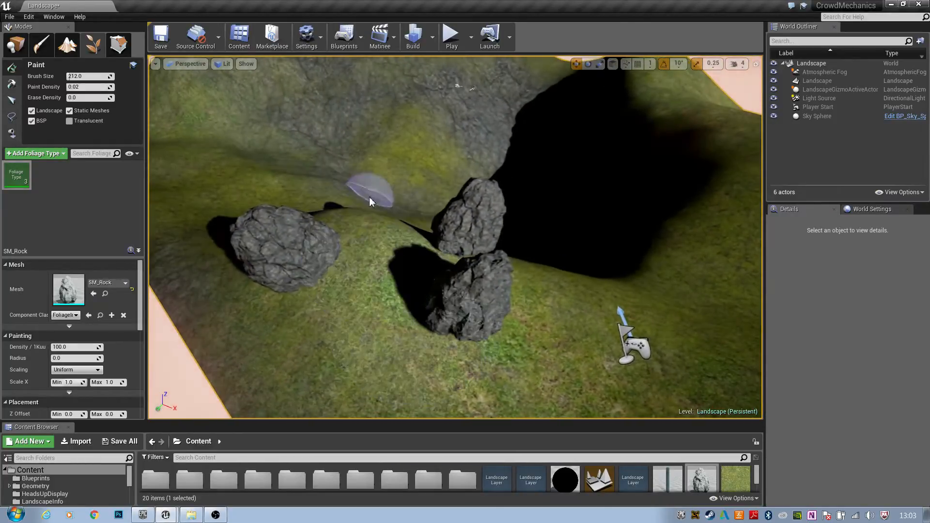
Step: Play-test the level to check whether the character collides with the painted rocks, and stop the session
click(451, 36)
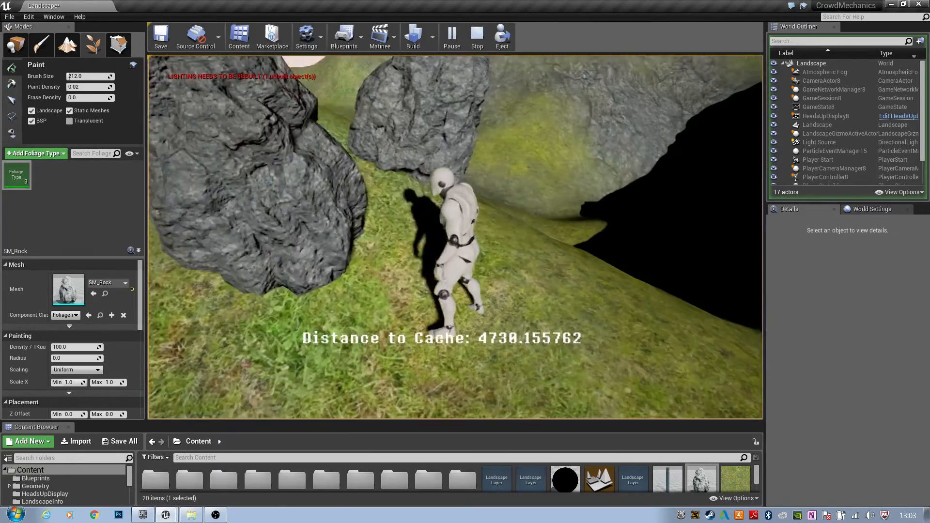
key(Escape)
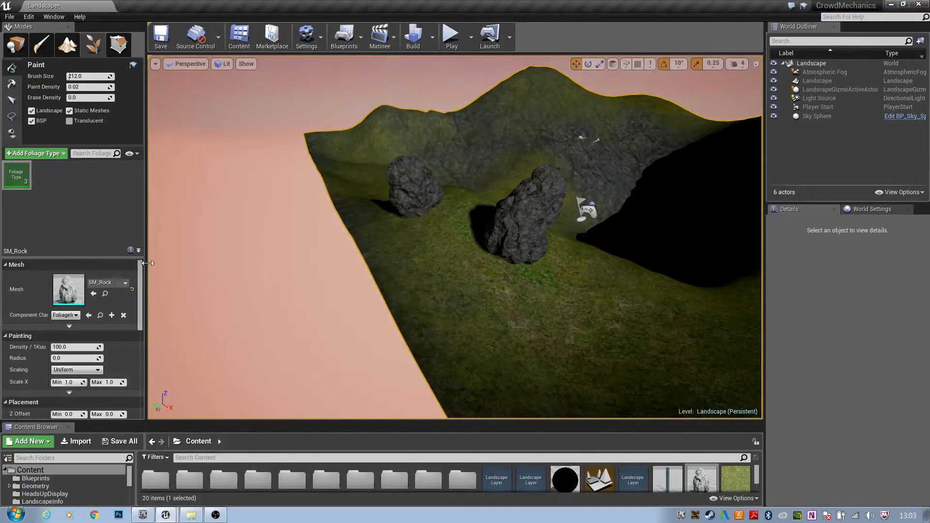
Step: Set the SM_Rock foliage's Collision Presets to BlockAll and paint two more rocks on the hill
drag(148, 263, 164, 393)
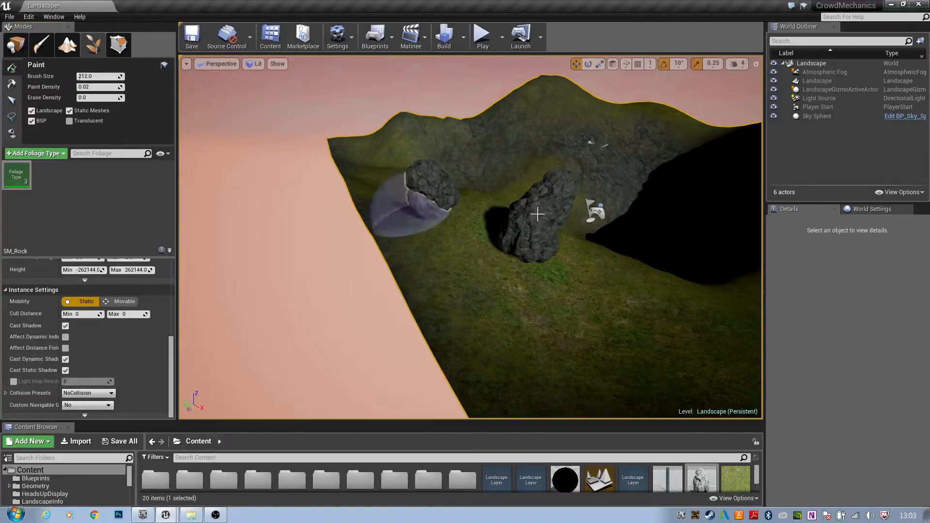
mouse_move(412, 204)
right_down()
mouse_move(400, 213)
mouse_move(453, 234)
mouse_move(429, 199)
mouse_move(468, 215)
mouse_move(463, 191)
mouse_move(663, 208)
right_up()
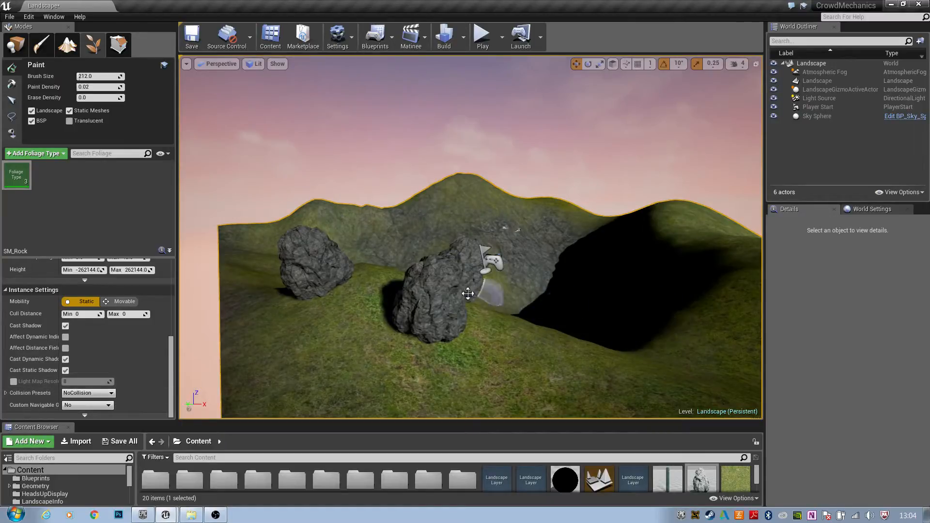
click(108, 393)
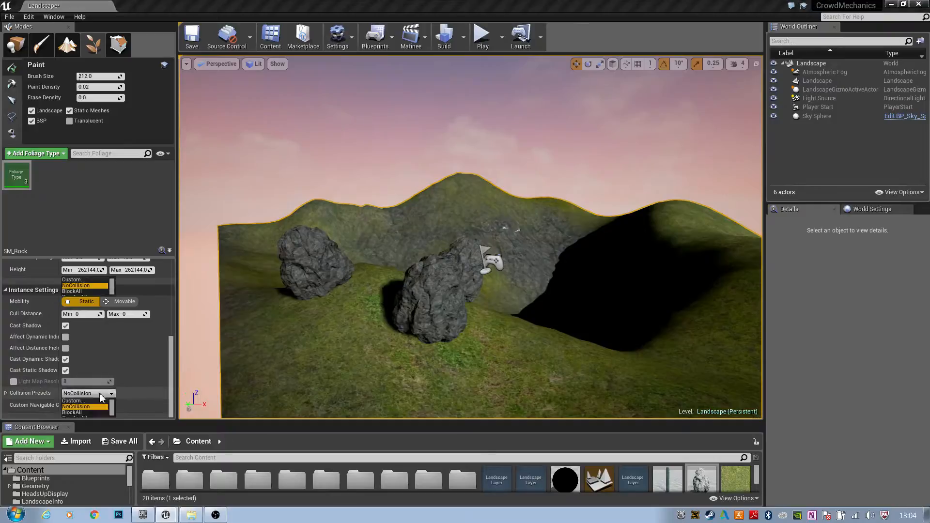
click(83, 292)
right_drag(451, 331, 450, 342)
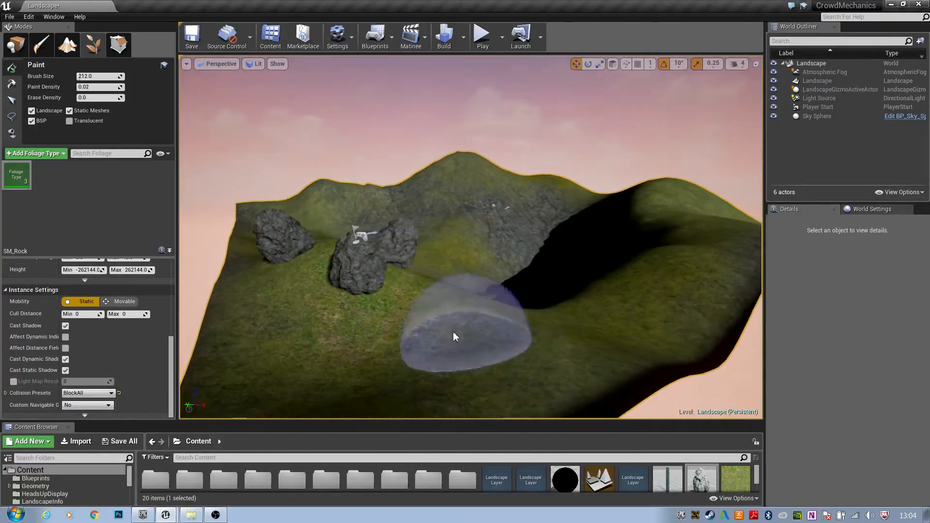
click(451, 336)
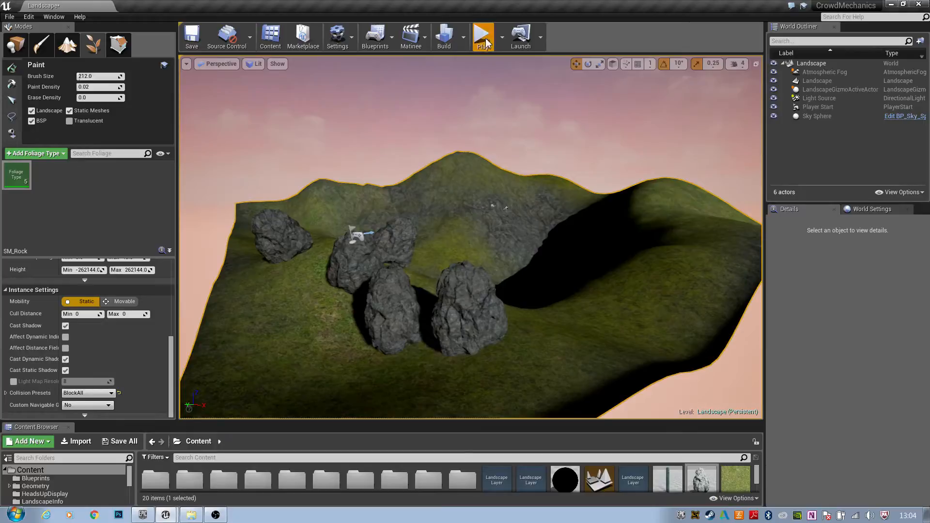
Step: Play-test the level again by running the character into the rocks, and stop the session
click(483, 39)
key(w)
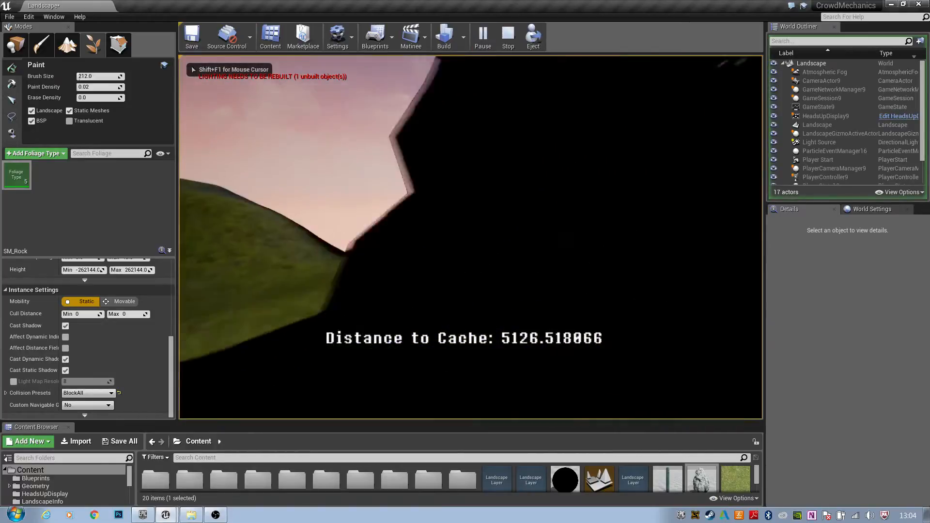
key(w)
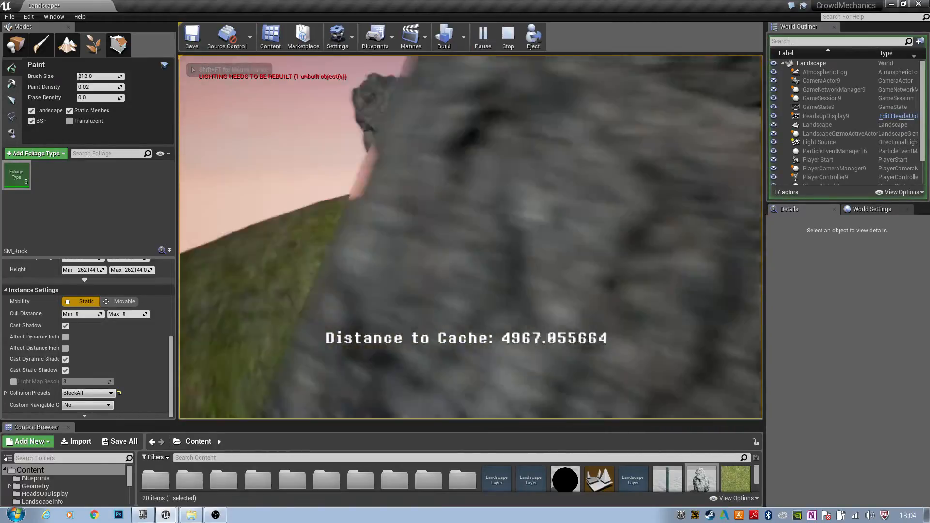
key(w)
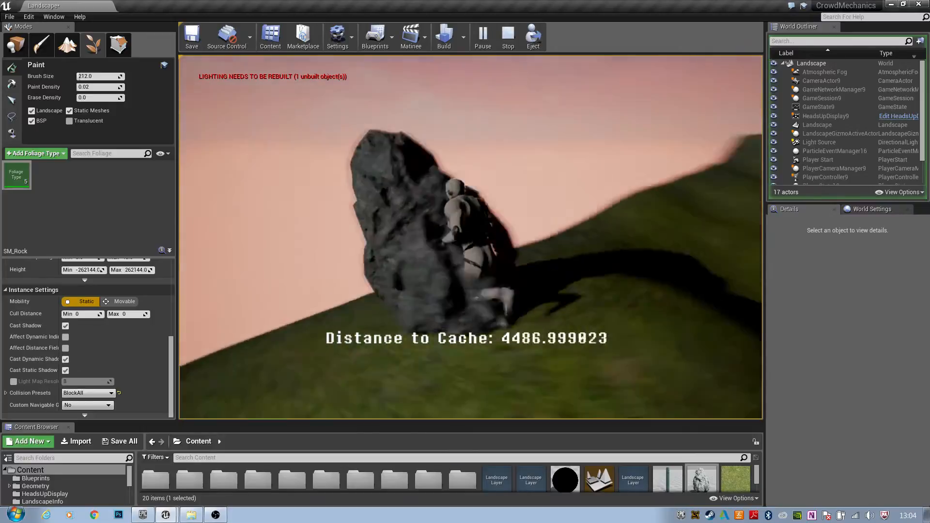
key(Escape)
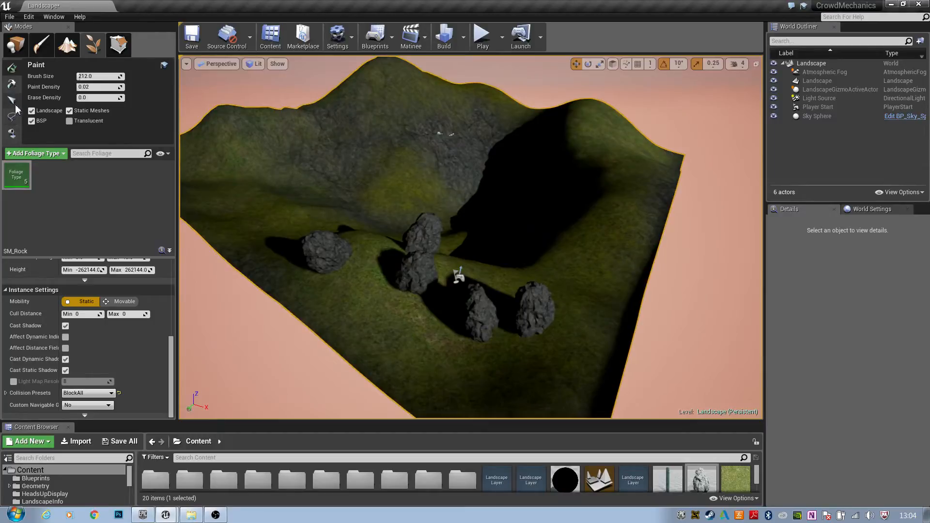
Step: Enlarge the Content Browser and open the SM_Rock mesh in the static mesh editor
scroll(532, 218, up, 2)
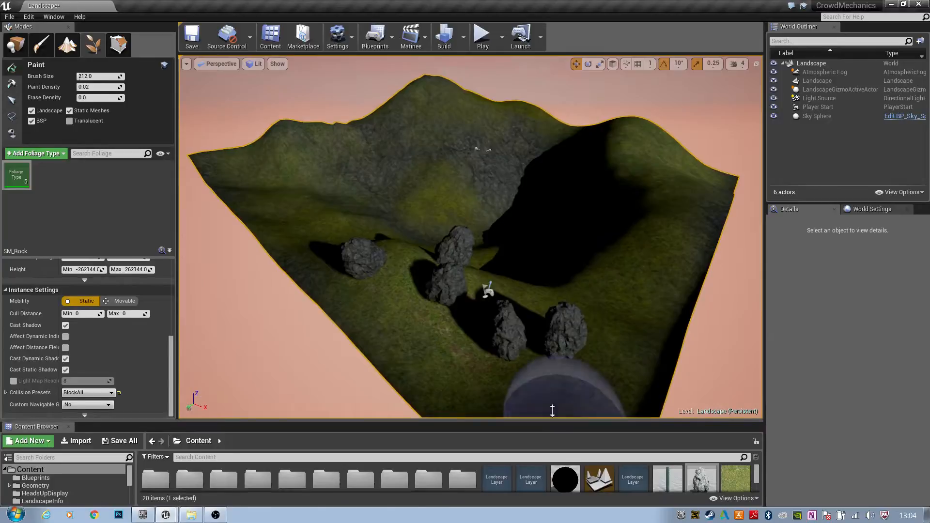
drag(556, 422, 550, 306)
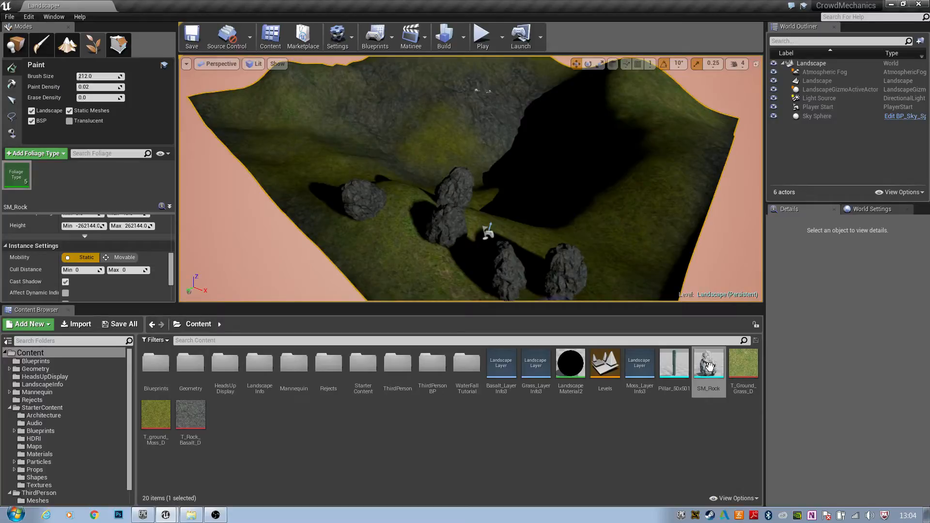
double_click(709, 368)
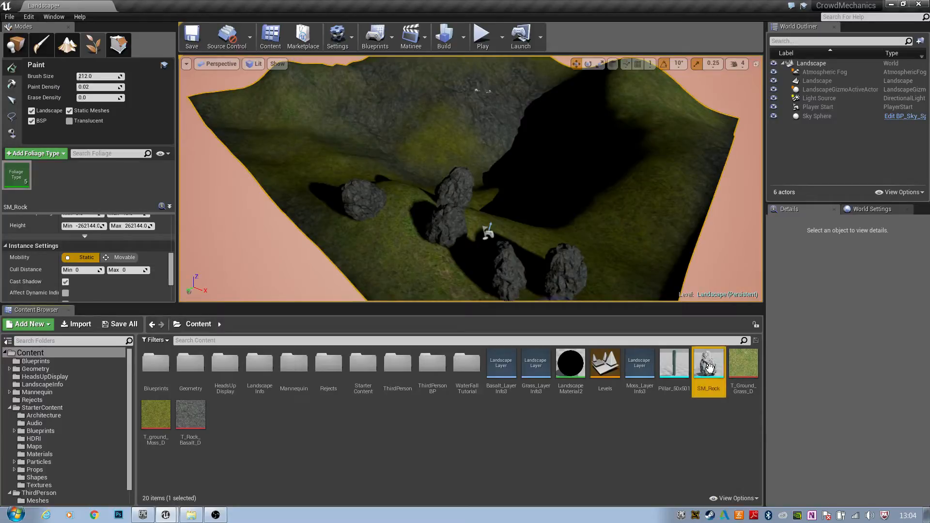
Step: Examine the SM_Rock mesh and its collision from several angles, and close the LandscapeMaterial2 document
right_drag(456, 137, 494, 147)
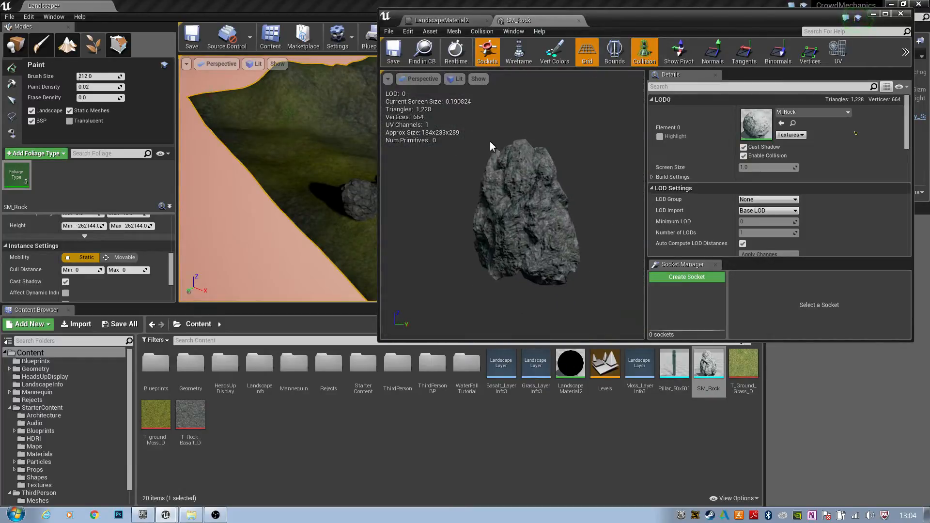
drag(527, 232, 679, 233)
key(f)
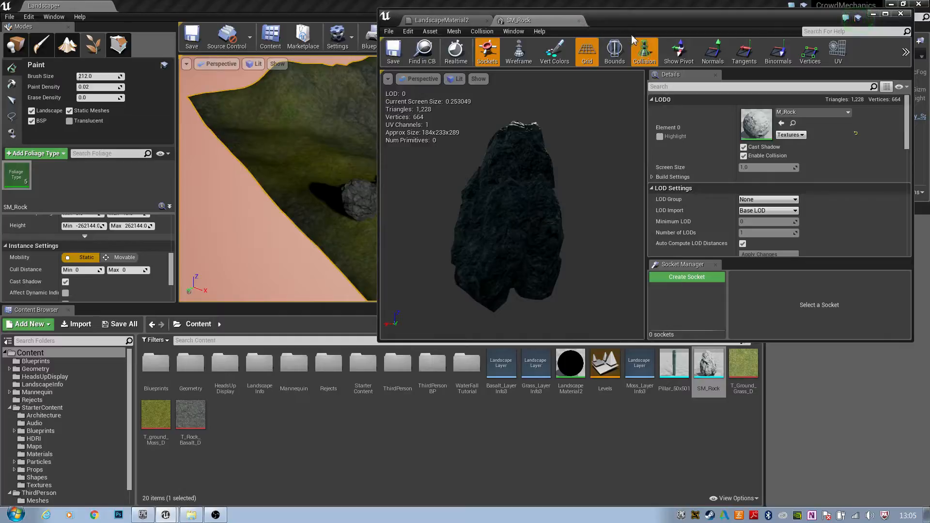
click(487, 21)
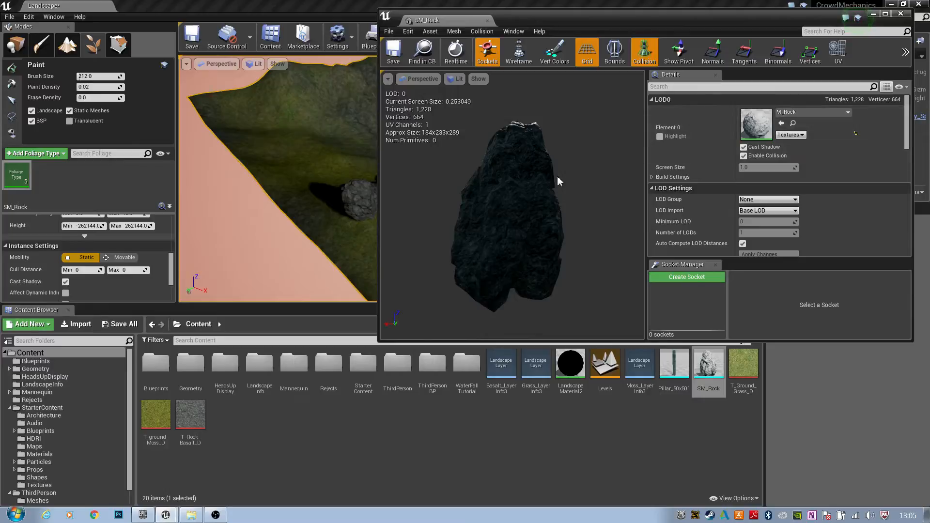
Step: Add a 26DOP simplified collision to the SM_Rock mesh
drag(557, 182, 554, 204)
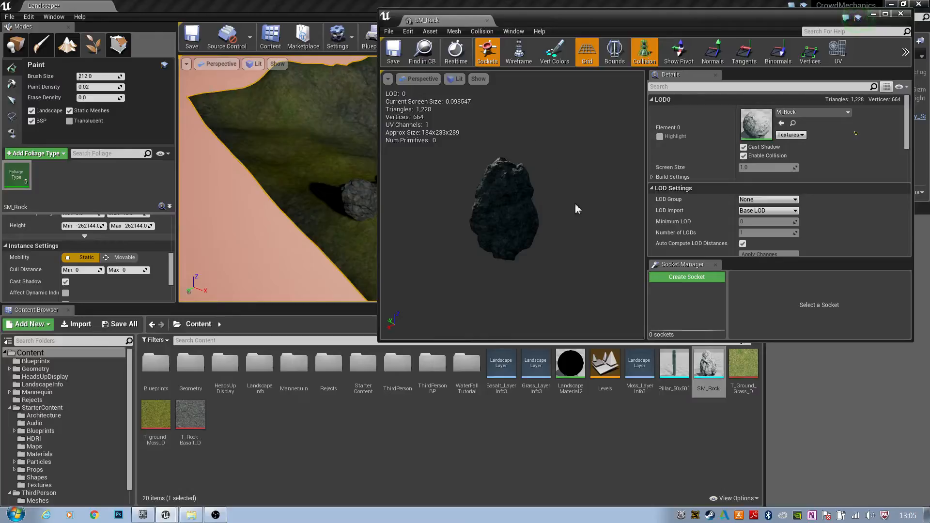
click(484, 32)
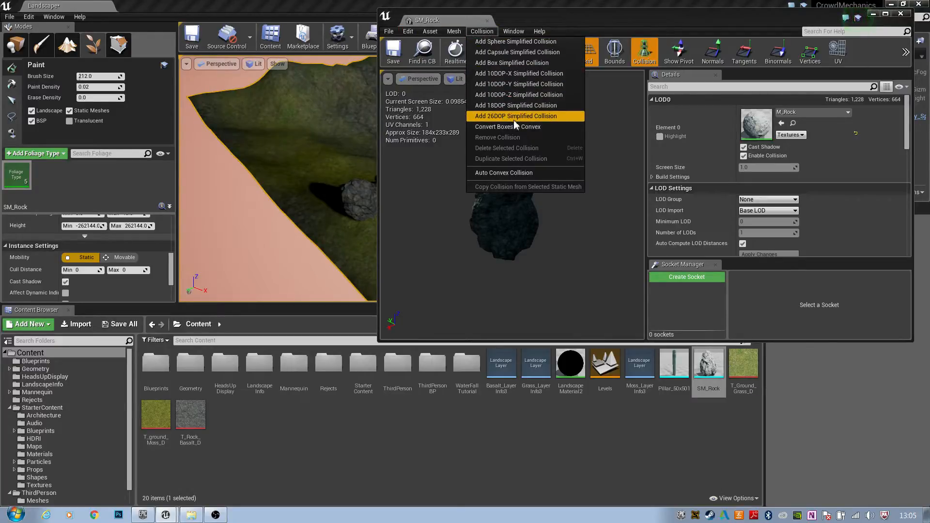
click(485, 32)
click(485, 32)
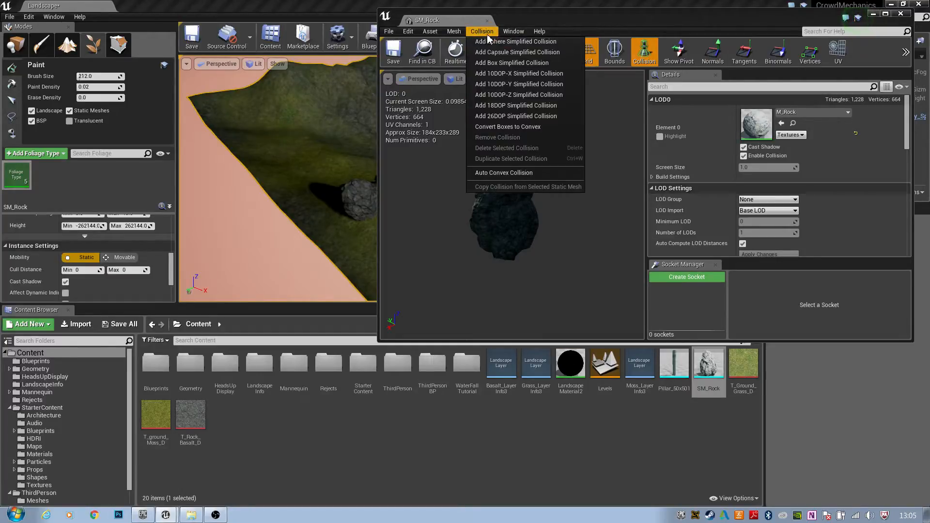
click(504, 118)
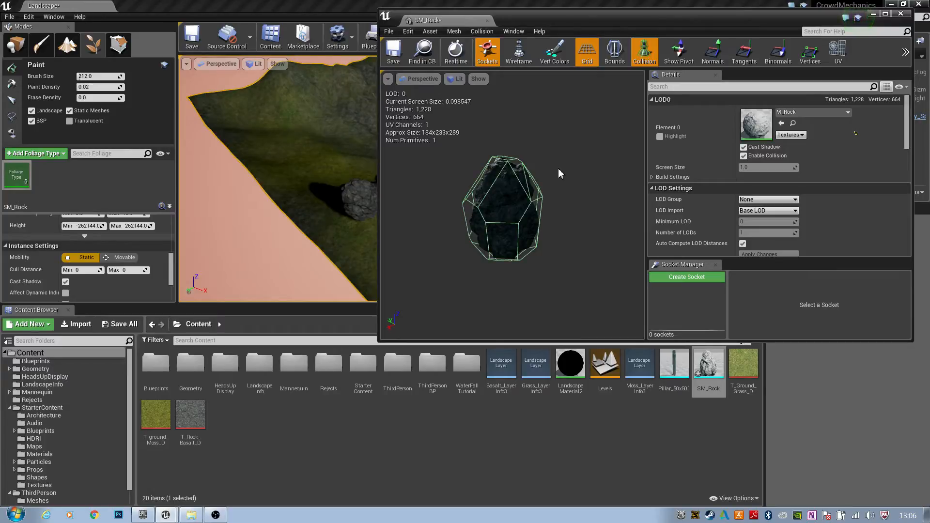
Step: Inspect the collision hull around the rock, save the SM_Rock mesh and close its editor
mouse_move(572, 197)
mouse_down()
mouse_move(642, 197)
mouse_move(612, 205)
mouse_move(584, 193)
mouse_move(595, 191)
mouse_move(576, 204)
mouse_up()
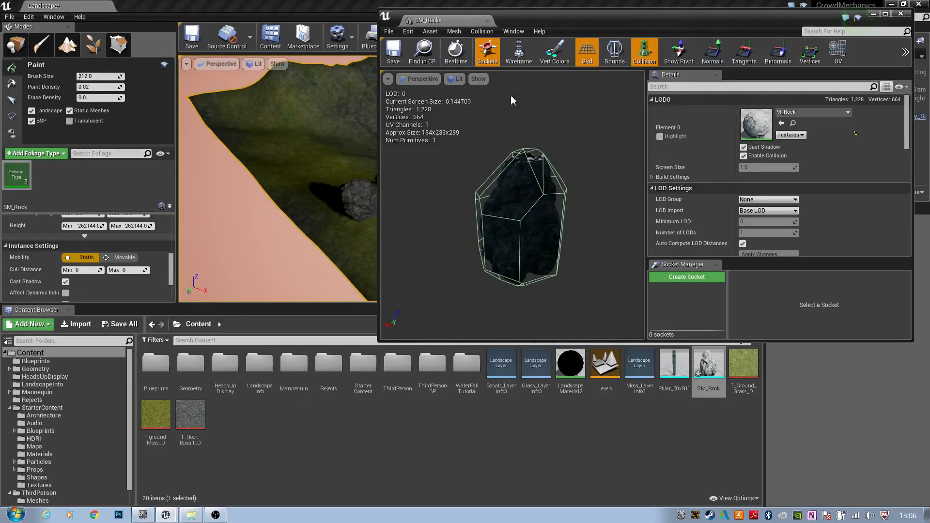
click(394, 56)
click(901, 13)
Step: Play-test the level by running and jumping the character against and over the rocks, and stop the session
click(483, 37)
key(w)
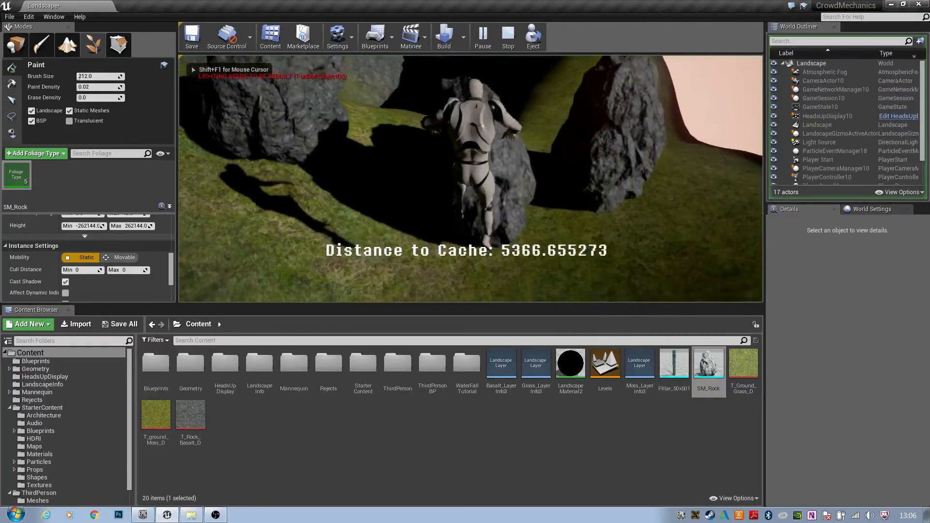
key(space)
key(w)
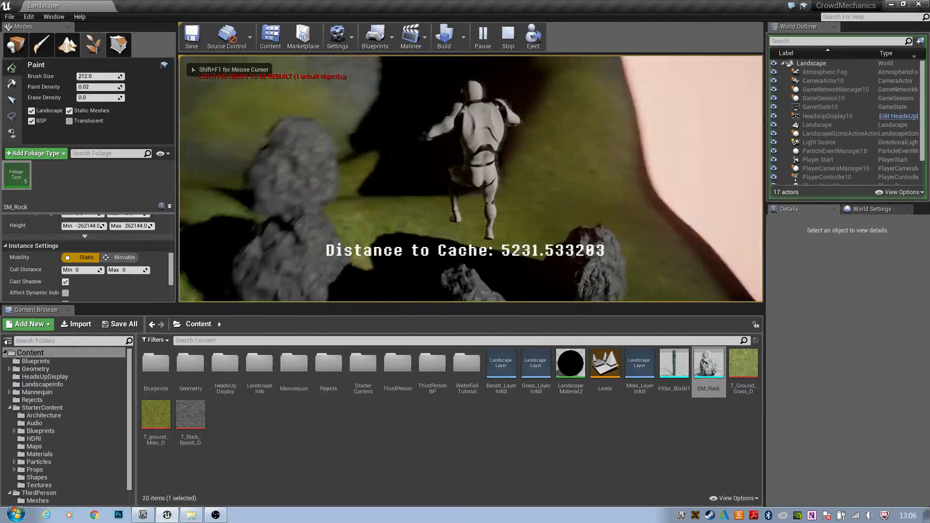
key(space)
key(w)
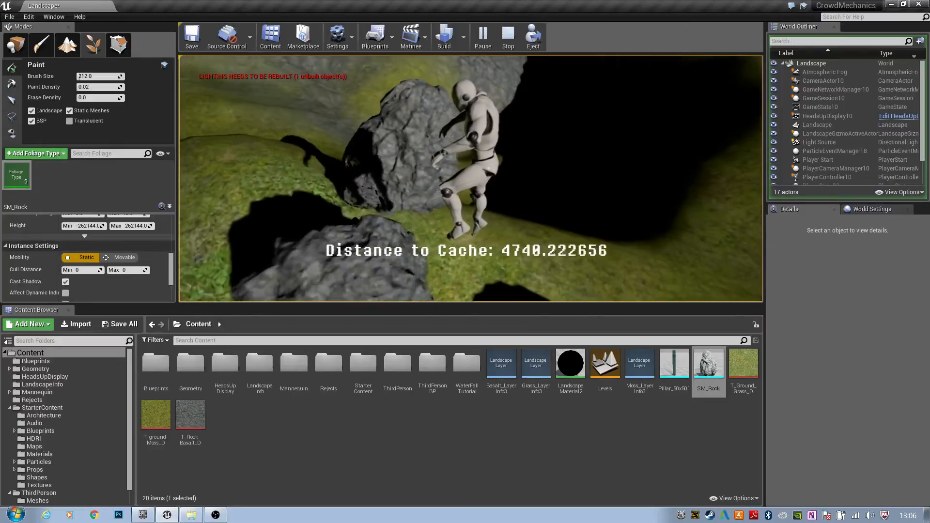
key(space)
key(w)
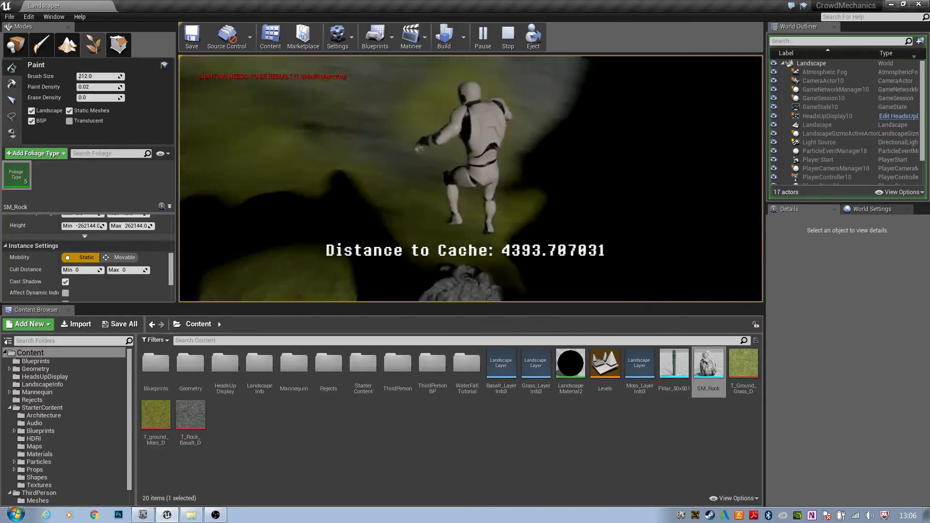
key(space)
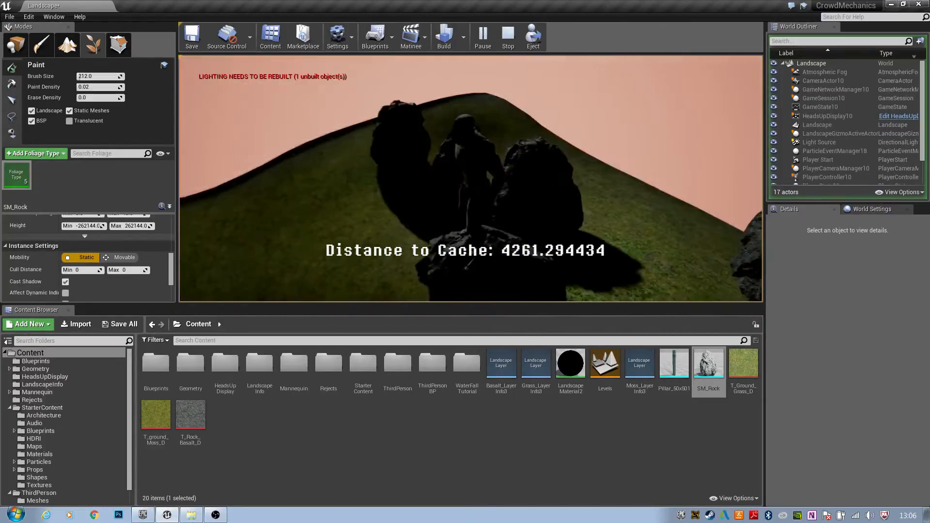
key(w)
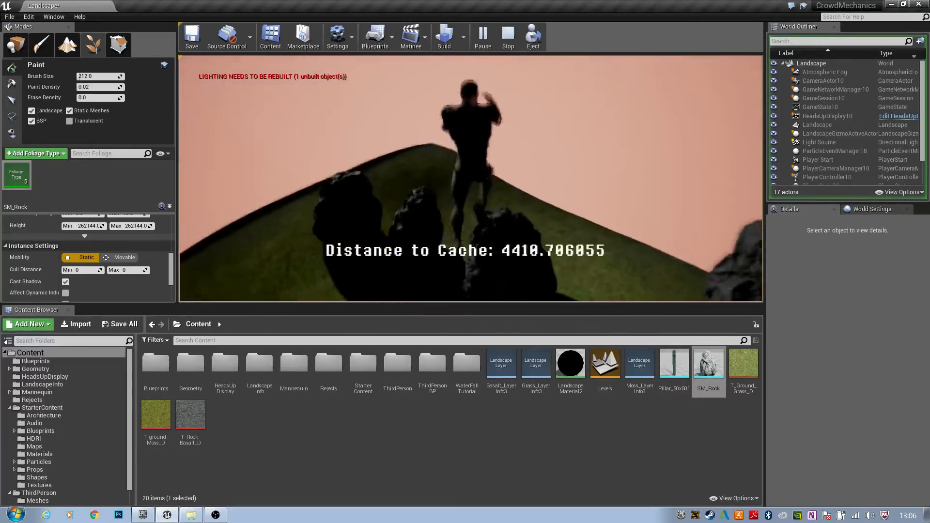
key(w)
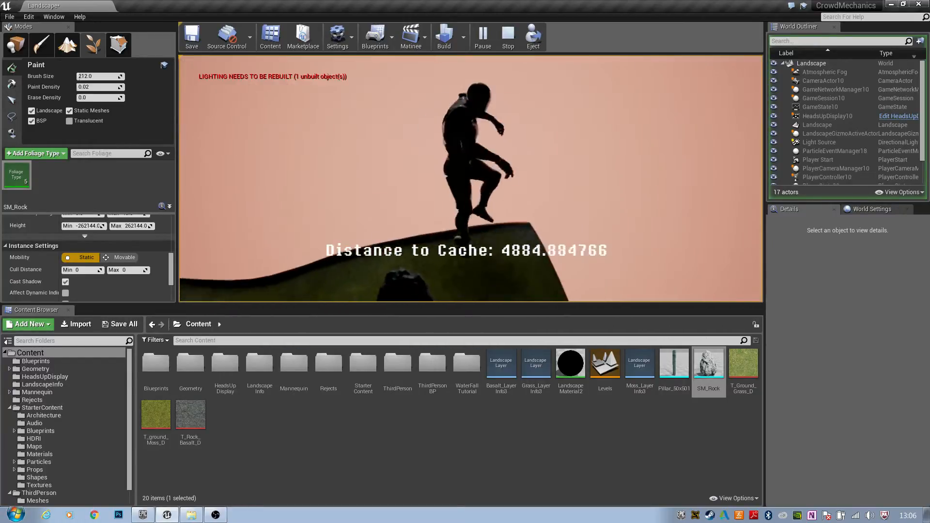
key(w)
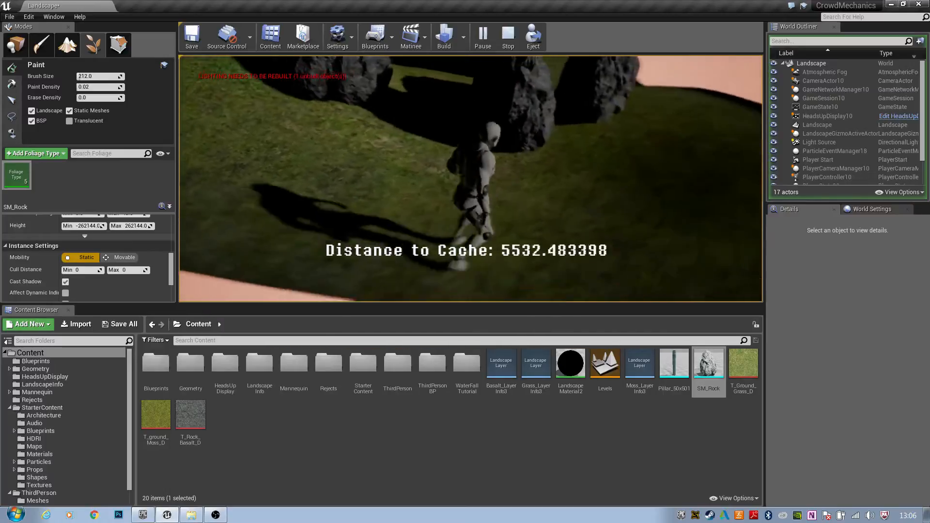
key(s)
key(Escape)
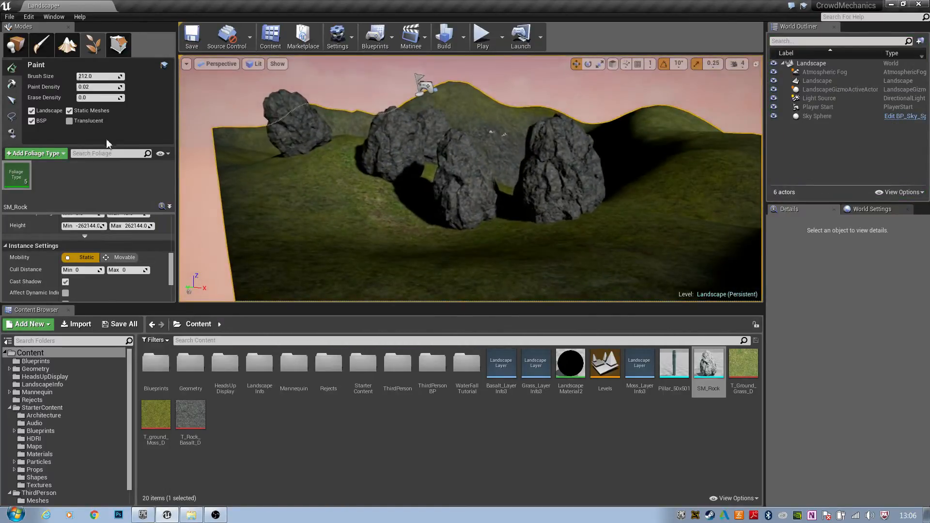
Step: Select all painted rock foliage instances and delete them from the landscape
click(11, 101)
right_drag(505, 156, 512, 159)
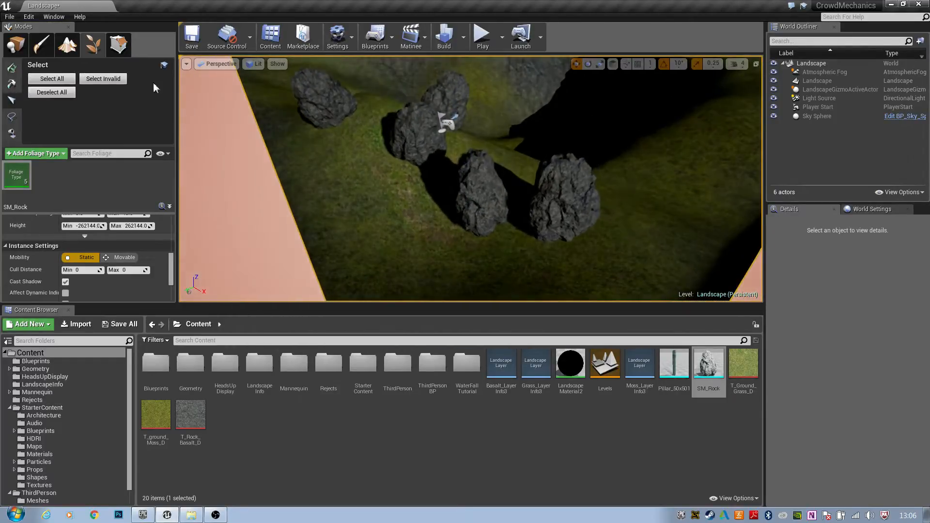
click(35, 80)
mouse_move(356, 200)
right_down()
mouse_move(356, 184)
mouse_move(348, 196)
right_up()
key(Delete)
Step: Return to the foliage Paint tool and shrink the Content Browser to enlarge the viewport and the SM_Rock foliage settings
click(13, 66)
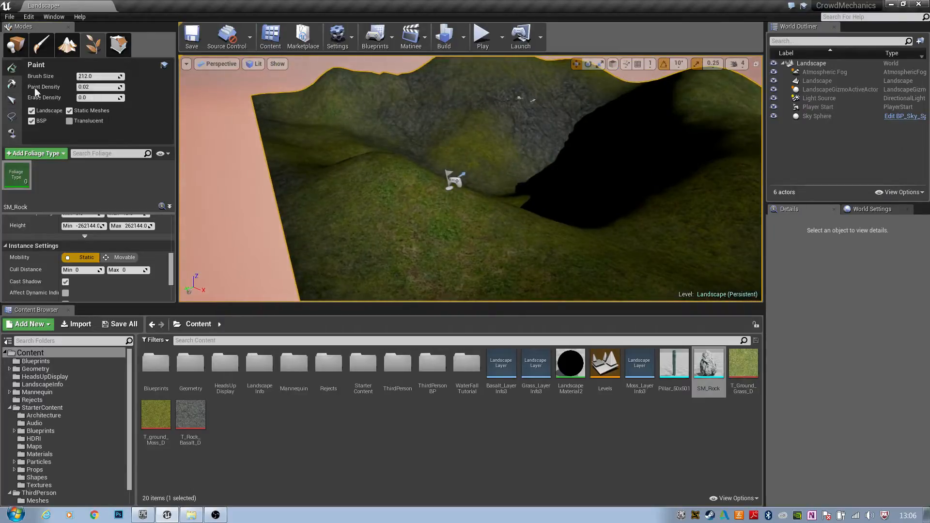
drag(243, 306, 283, 311)
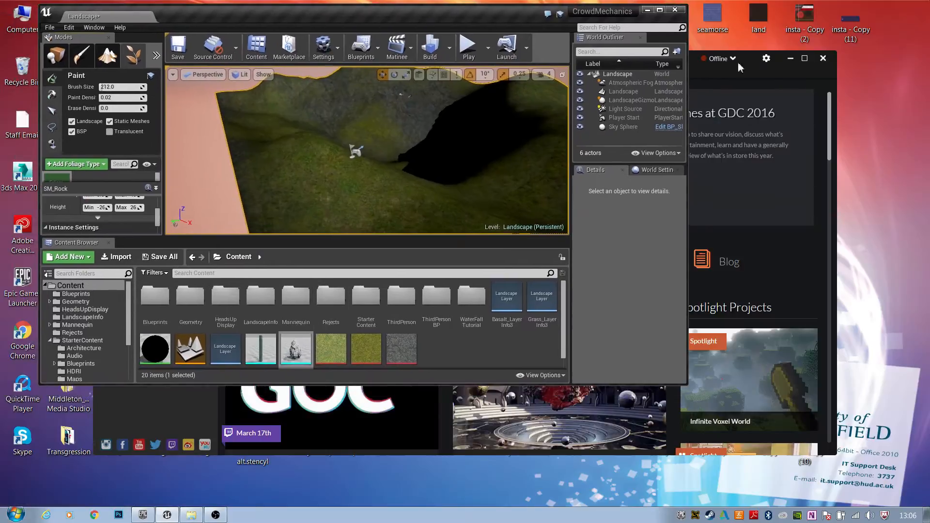
click(660, 11)
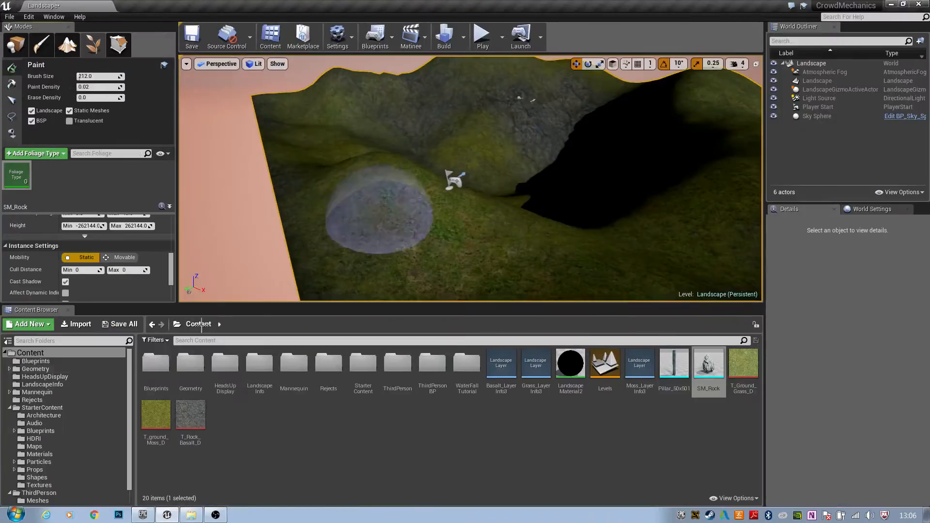
drag(111, 308, 145, 466)
drag(116, 272, 116, 195)
Step: Examine the SM_Rock foliage type's Mesh, Painting, Placement and Instance settings, and view the empty hills
scroll(116, 337, up, 5)
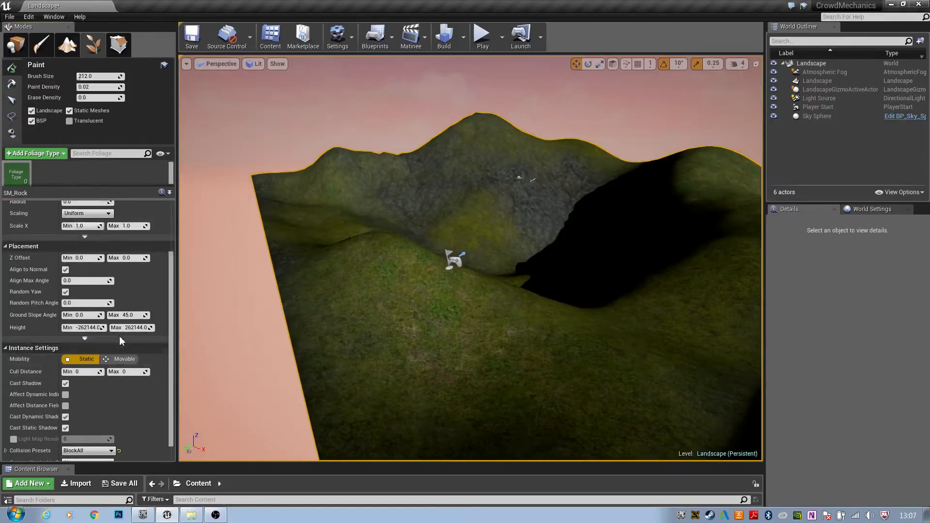
scroll(111, 262, down, 3)
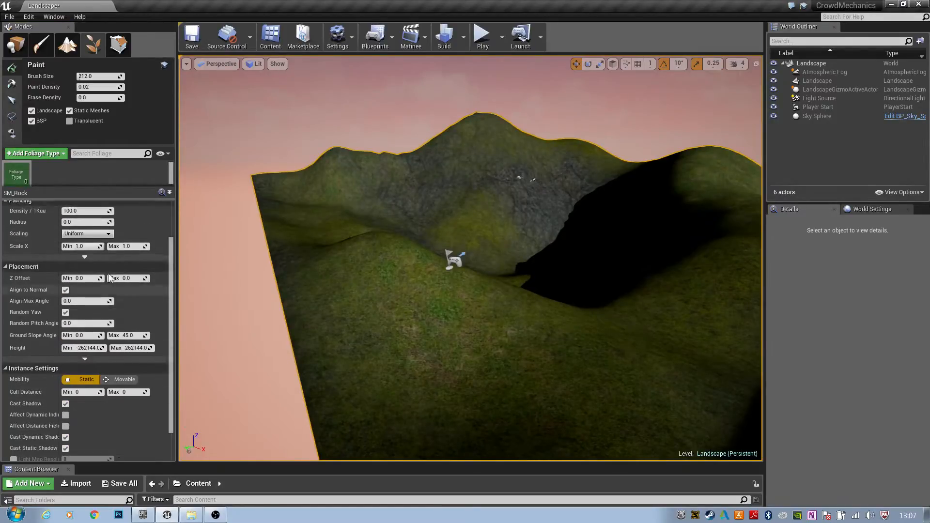
scroll(116, 276, up, 3)
key(s)
mouse_move(617, 320)
right_down()
mouse_move(645, 317)
mouse_move(571, 310)
mouse_move(601, 310)
right_up()
key(w)
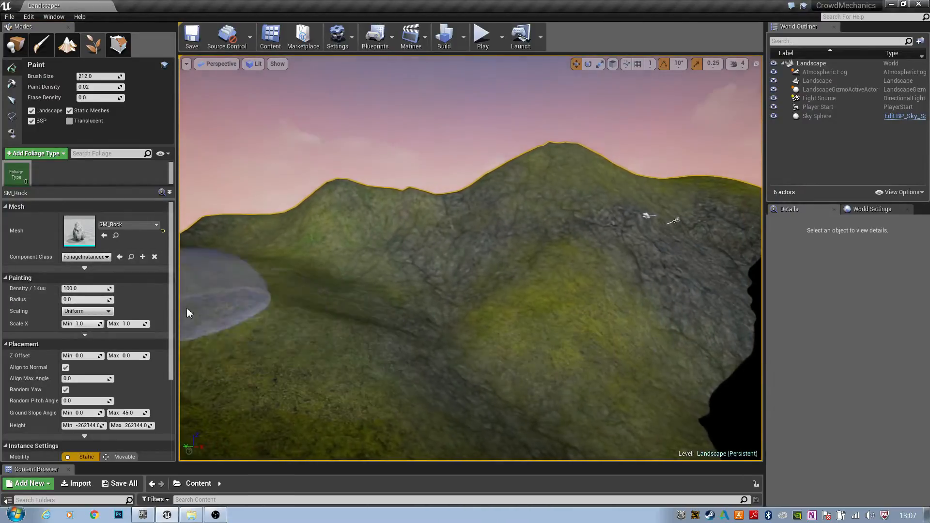
right_drag(227, 280, 250, 310)
scroll(126, 300, down, 2)
scroll(103, 273, down, 2)
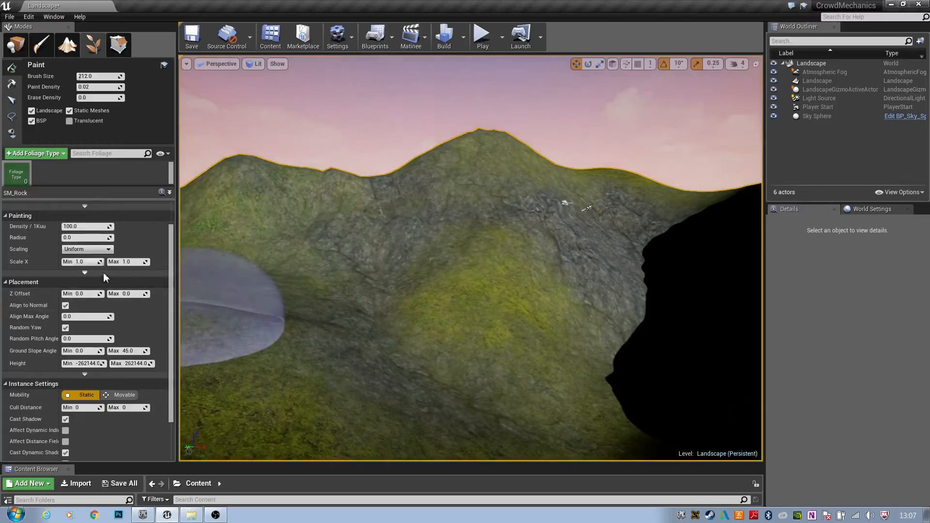
scroll(121, 274, up, 4)
scroll(136, 275, down, 3)
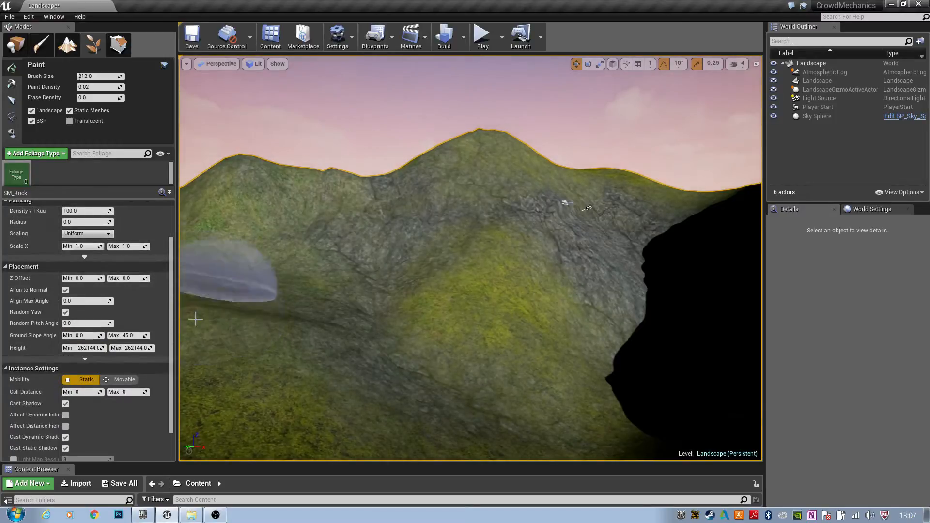
Step: Paint two rocks on the grassy hill, inspect how they sit on the ground, and undo them
mouse_move(390, 300)
right_down()
mouse_move(257, 302)
mouse_move(415, 311)
right_up()
click(420, 289)
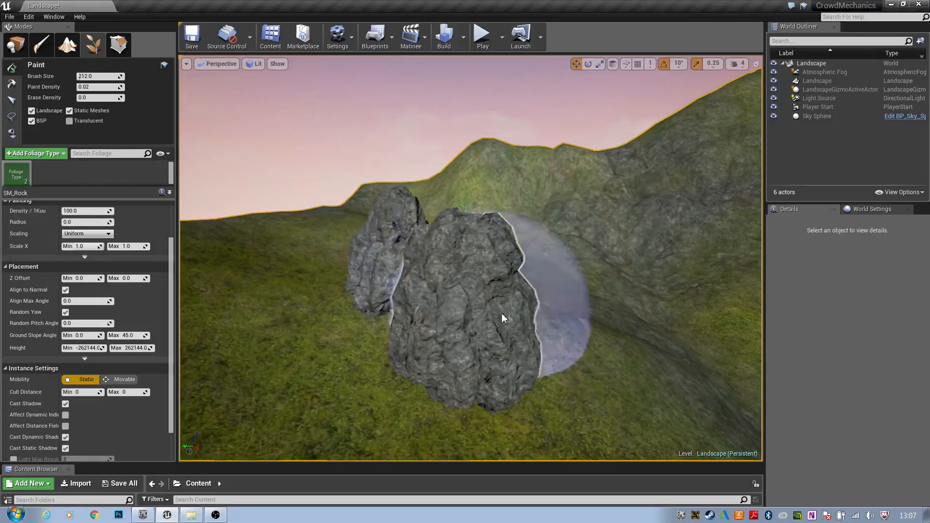
right_drag(503, 318, 579, 306)
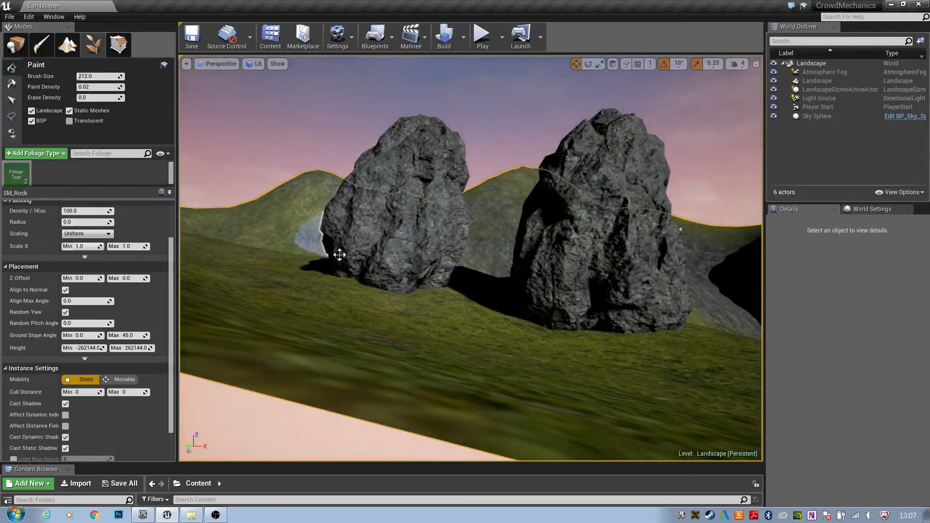
right_drag(369, 259, 328, 255)
key(ctrl+z)
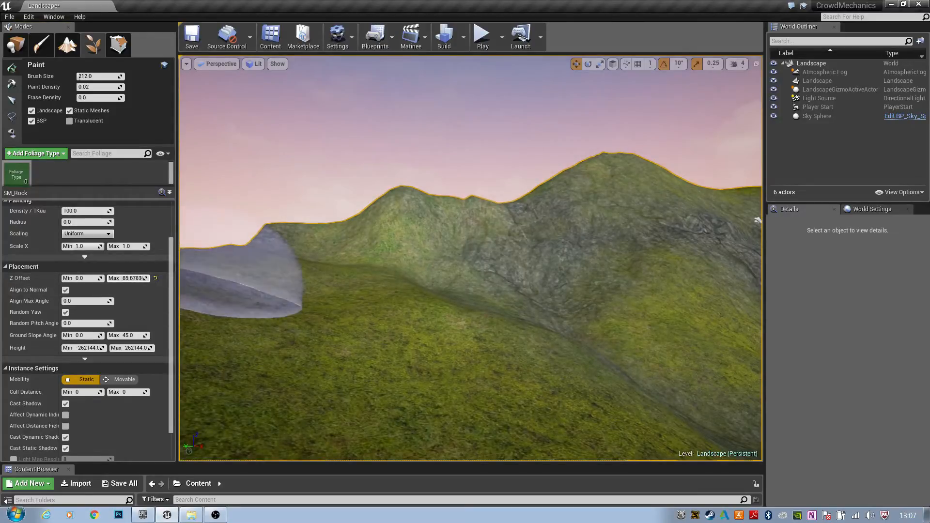
Step: Paint two rocks on the hill with a maximum Z Offset of about 85.68, and undo them
click(397, 314)
click(565, 354)
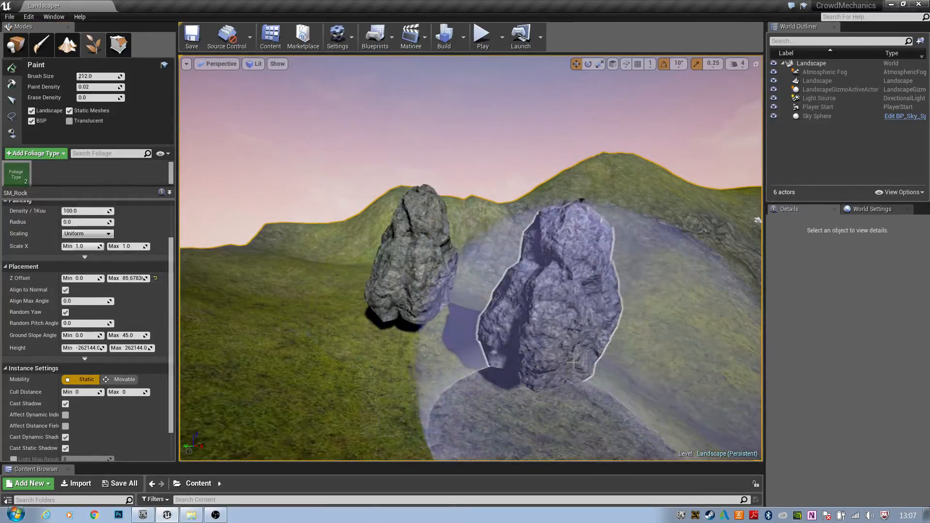
key(ctrl+z)
key(ctrl+z)
Step: Set the foliage's maximum Z Offset to about 4002, paint three rocks on the hill, and undo them
drag(128, 278, 150, 278)
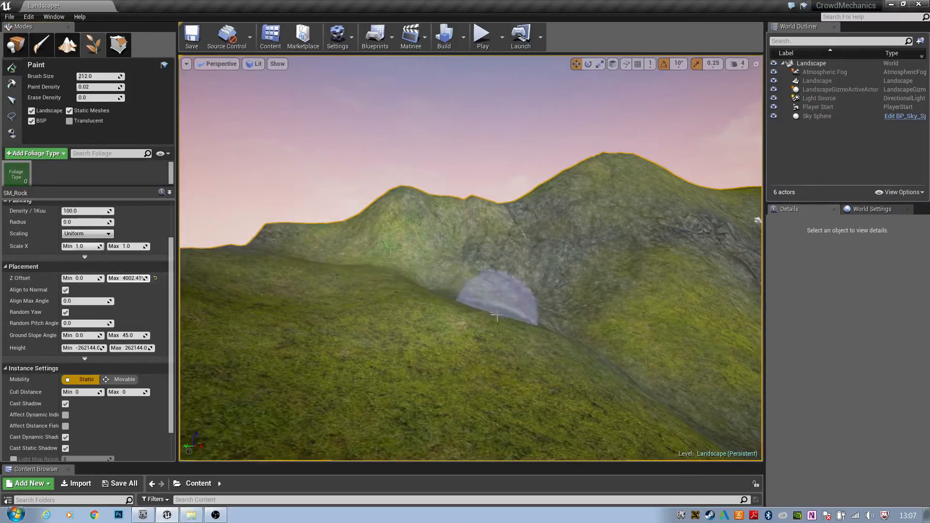
click(395, 301)
right_drag(395, 301, 377, 290)
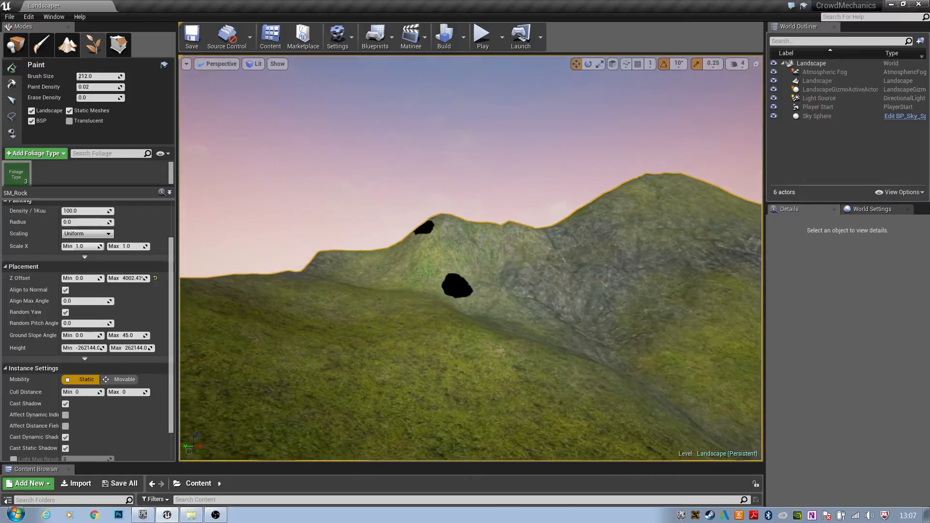
key(ctrl+z)
Step: Set the foliage's maximum Z Offset to about 680.83 and paint five rocks at varying heights above the hill
mouse_move(127, 279)
mouse_down()
mouse_move(113, 279)
mouse_move(129, 279)
mouse_up()
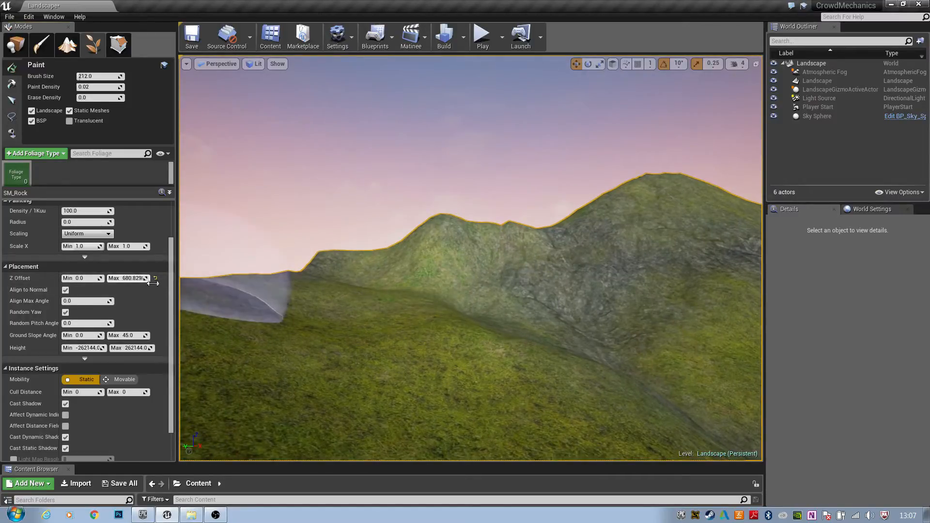
mouse_move(453, 376)
right_down()
mouse_move(480, 377)
mouse_move(437, 365)
mouse_move(489, 361)
mouse_move(431, 375)
mouse_move(370, 314)
right_up()
click(349, 348)
mouse_move(299, 276)
mouse_down()
mouse_move(342, 264)
mouse_move(368, 283)
mouse_up()
right_drag(368, 283, 418, 346)
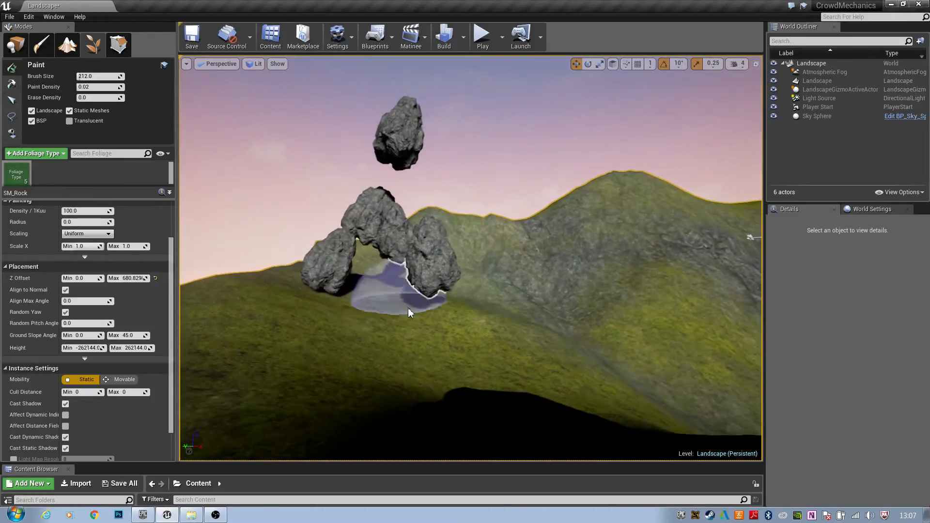
Step: Paint four more floating rocks down the slope, and undo the painted rocks until a single one is left
mouse_move(402, 373)
mouse_down()
mouse_move(559, 374)
mouse_move(625, 361)
mouse_up()
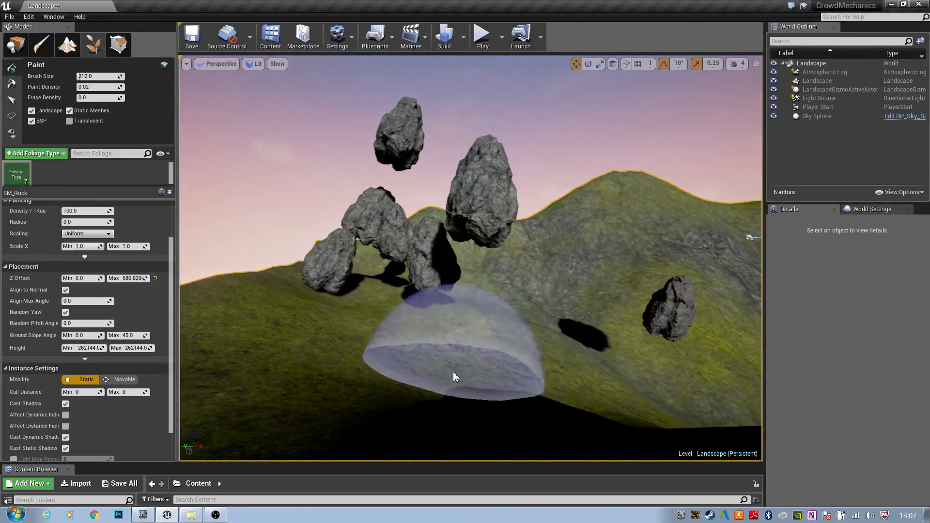
mouse_move(455, 376)
right_down()
mouse_move(461, 392)
mouse_move(494, 383)
mouse_move(398, 374)
mouse_move(460, 383)
mouse_move(455, 376)
right_up()
drag(454, 376, 446, 339)
right_drag(446, 339, 548, 356)
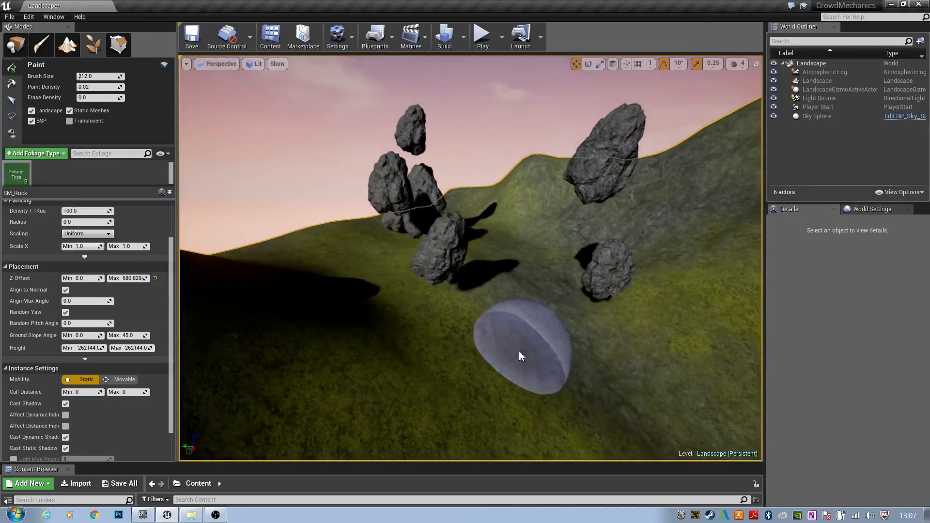
mouse_move(519, 355)
mouse_down()
mouse_move(528, 245)
mouse_move(476, 249)
mouse_move(362, 286)
mouse_move(577, 412)
mouse_move(668, 353)
mouse_move(515, 322)
mouse_move(565, 276)
mouse_move(591, 270)
mouse_move(372, 194)
mouse_up()
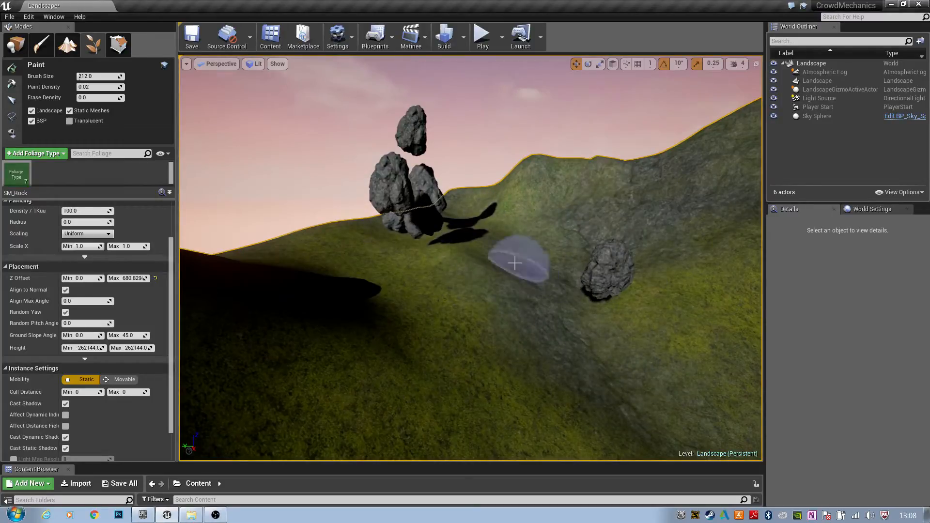
key(ctrl+z)
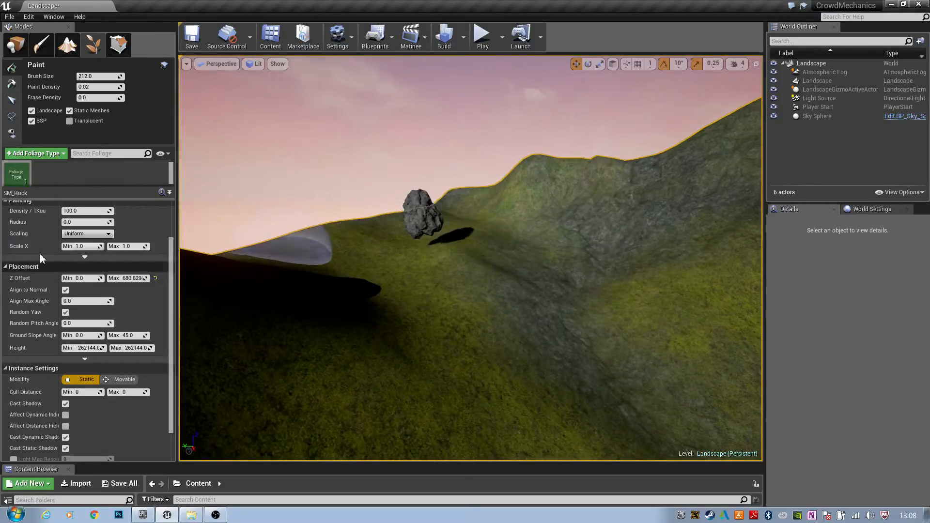
Step: Undo the remaining floating rock, and set the foliage's Z Offset to a minimum of -250 and a maximum of 0
key(ctrl+z)
click(132, 280)
text(0)
key(Return)
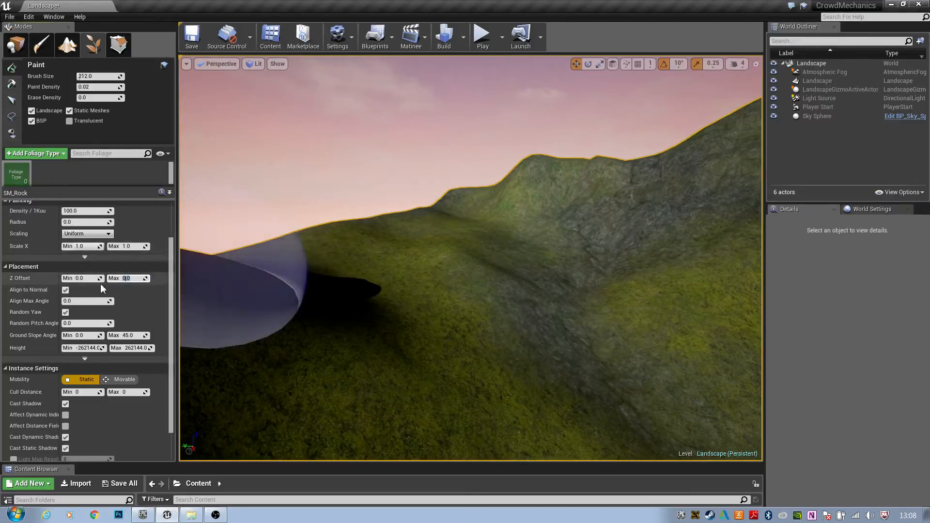
drag(100, 283, 96, 283)
drag(92, 279, 93, 279)
click(85, 279)
text(-)
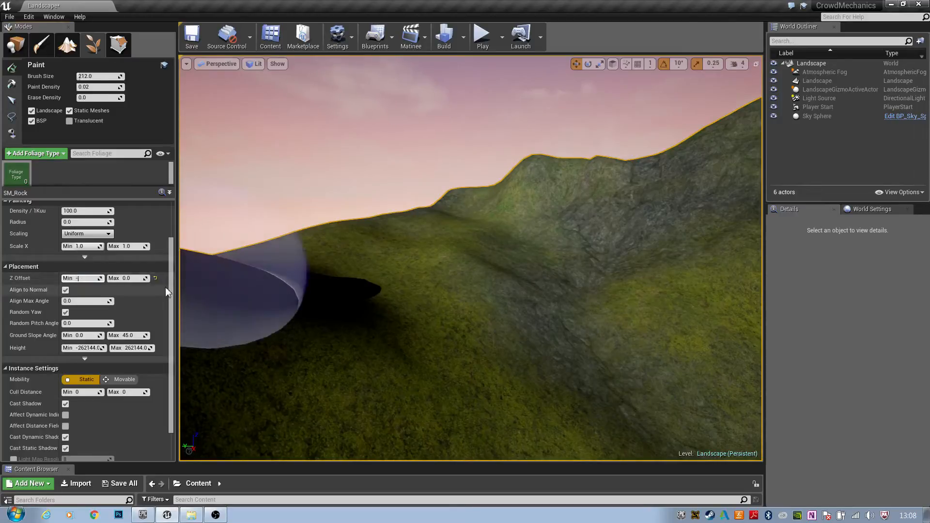
text(250)
key(Return)
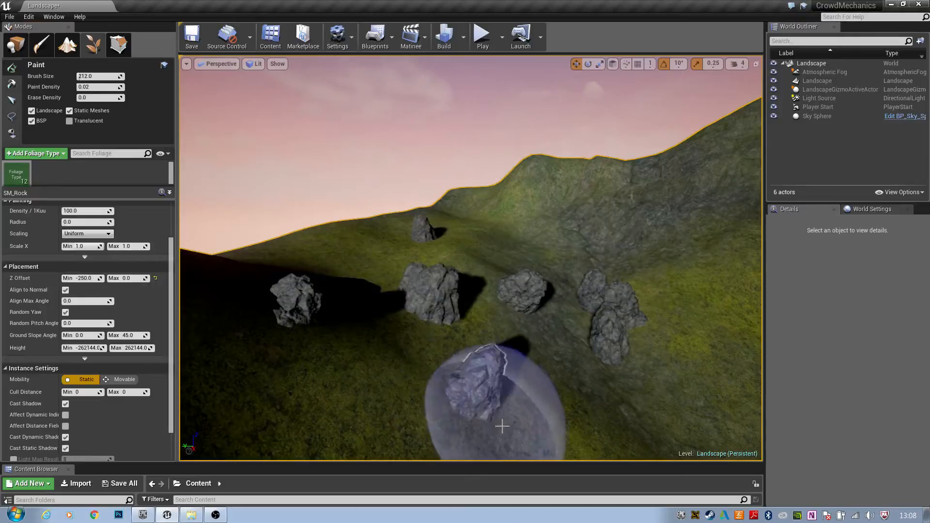
Step: Paint partly sunken rocks across the hill and down into the valley, and switch the viewport's view mode to Unlit
right_drag(471, 258, 387, 267)
right_drag(628, 368, 596, 363)
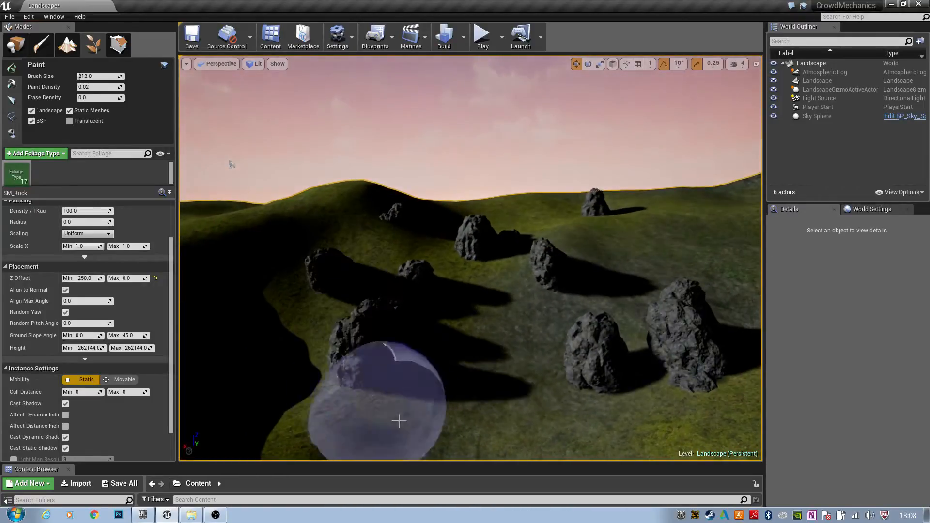
click(251, 65)
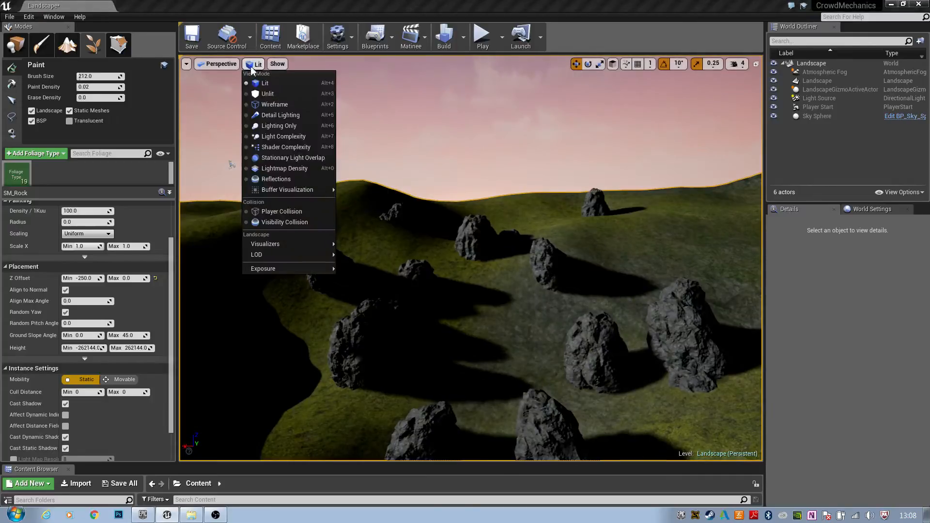
click(271, 96)
right_drag(340, 215, 412, 233)
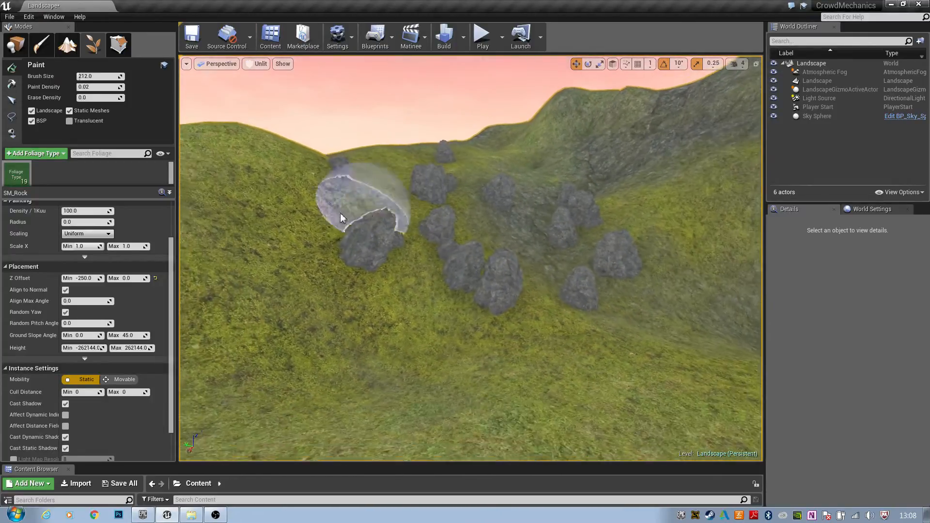
Step: Paint eight more sunken rocks along the valley floor and up onto the steep rock face
click(249, 305)
mouse_move(250, 305)
right_down()
mouse_move(306, 308)
mouse_move(296, 335)
mouse_move(281, 322)
mouse_move(329, 285)
mouse_move(272, 281)
mouse_move(388, 335)
mouse_move(427, 388)
mouse_move(411, 397)
right_up()
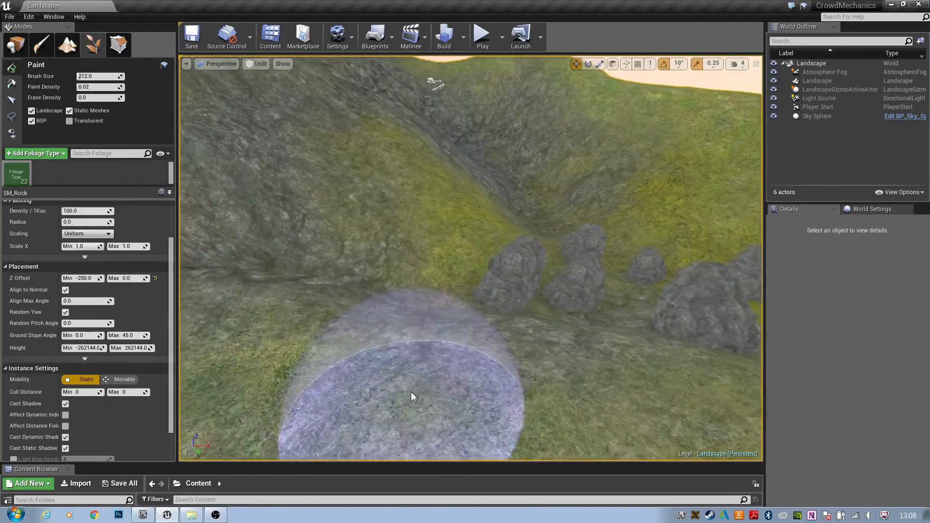
mouse_move(456, 165)
right_down()
mouse_move(417, 182)
mouse_move(339, 170)
right_up()
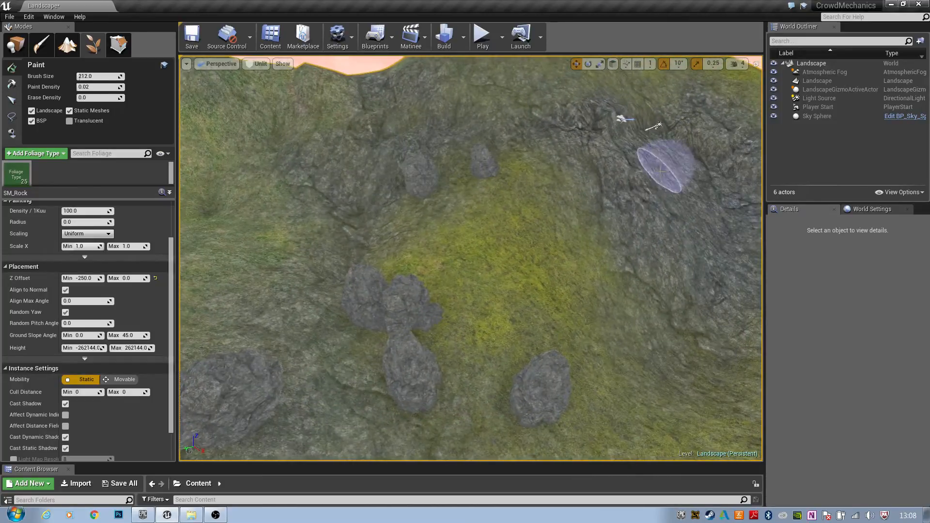
click(662, 169)
mouse_move(662, 169)
right_down()
mouse_move(596, 214)
mouse_move(698, 223)
right_up()
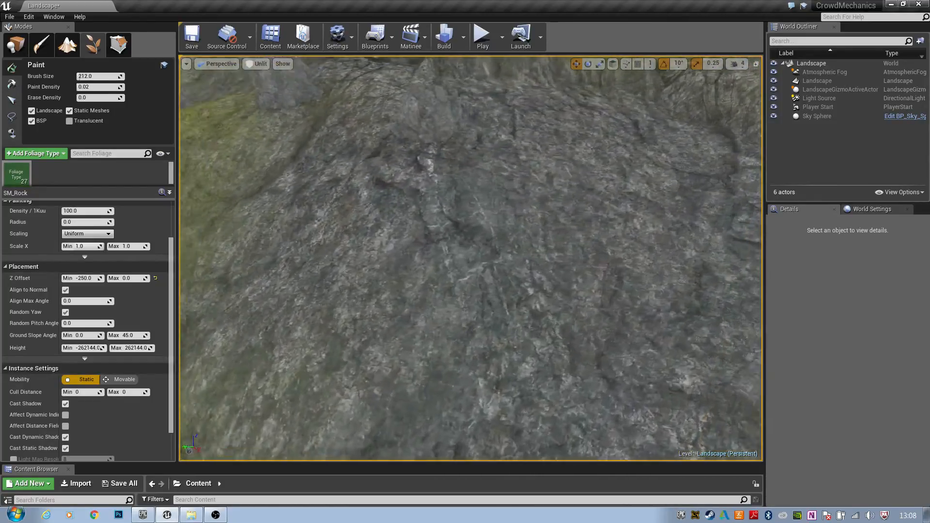
Step: Undo all the rocks painted across the hill, valley and rock face
mouse_move(630, 257)
right_down()
mouse_move(548, 216)
mouse_move(604, 231)
right_up()
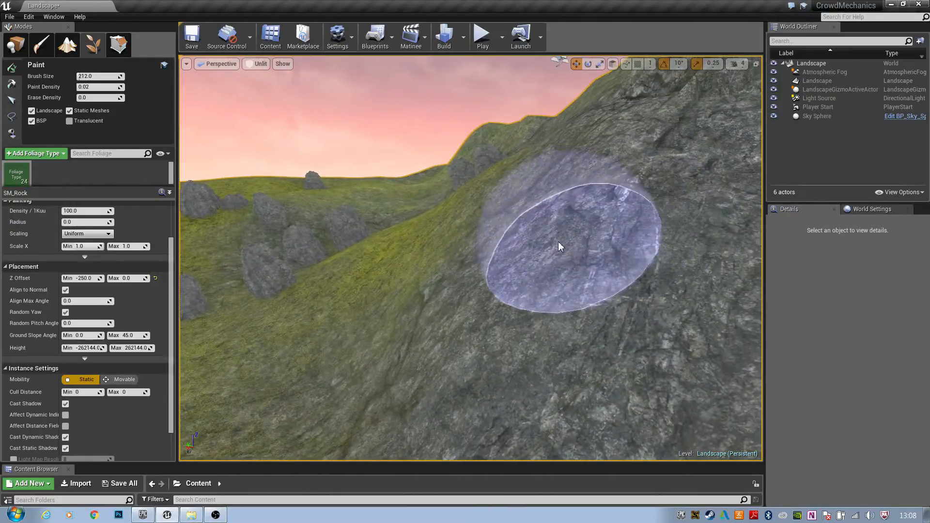
right_drag(453, 281, 421, 276)
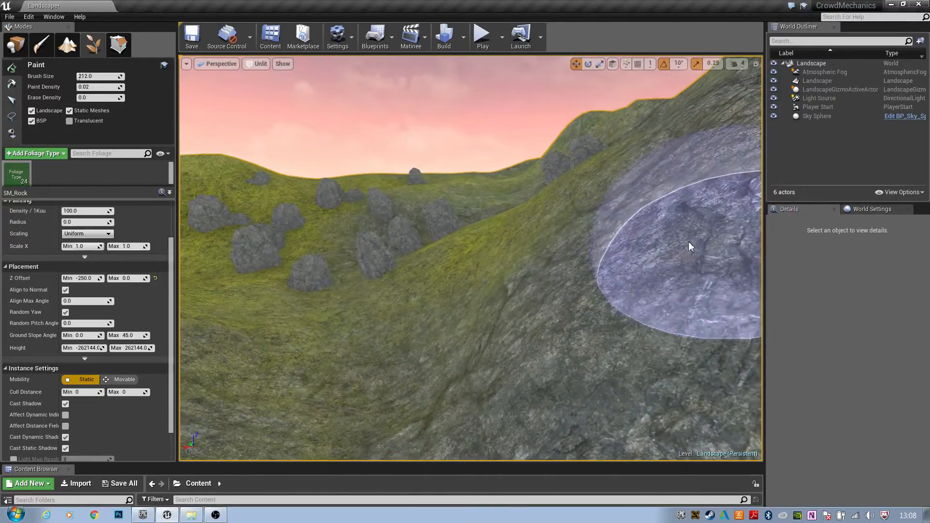
right_drag(689, 245, 589, 231)
mouse_move(548, 254)
right_down()
mouse_move(301, 191)
mouse_move(184, 180)
mouse_move(322, 214)
right_up()
Step: Paint five rocks on the hillside with the Random Pitch Angle left at 0, and undo them
scroll(54, 378, down, 3)
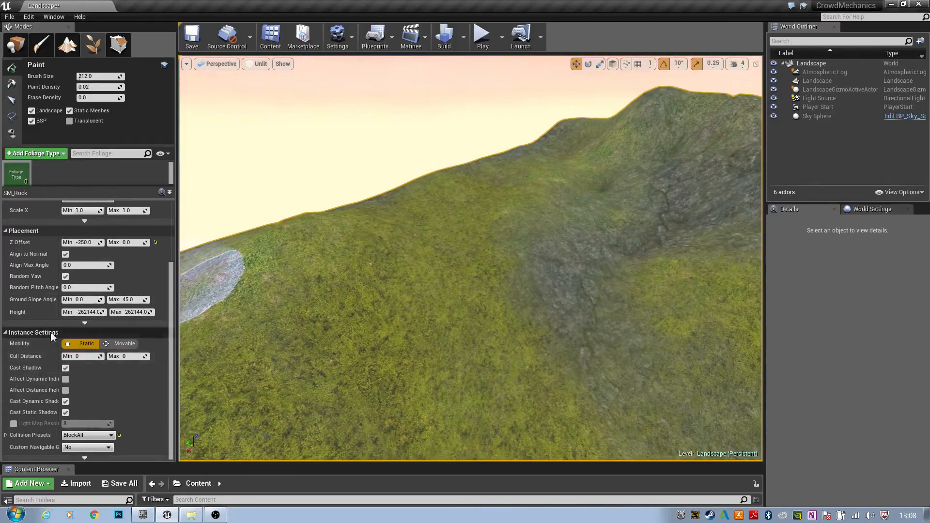
click(80, 287)
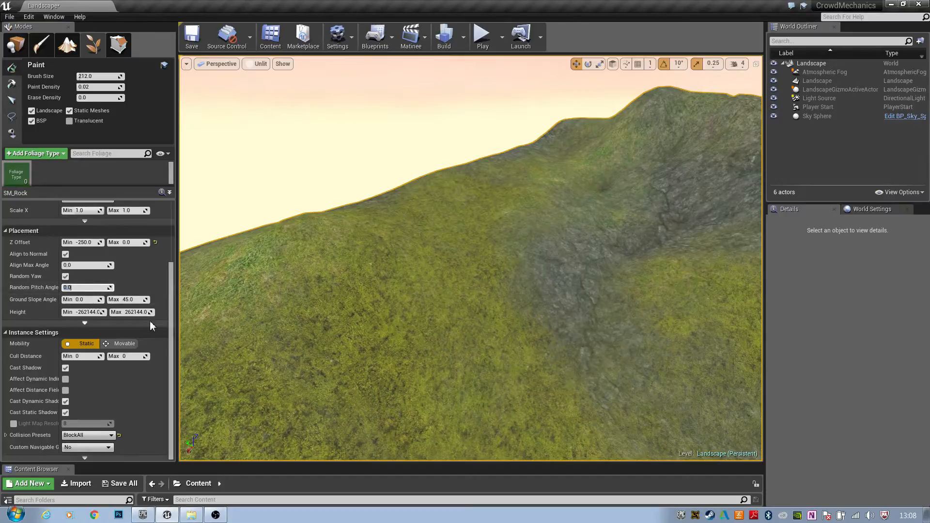
mouse_move(484, 262)
right_down()
mouse_move(533, 252)
mouse_move(518, 276)
right_up()
key(w)
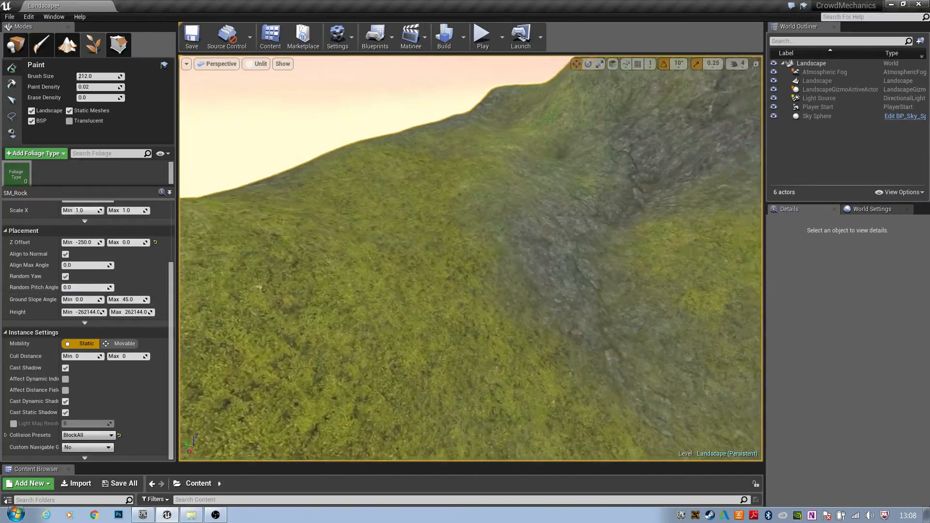
mouse_move(412, 269)
right_down()
mouse_move(475, 262)
mouse_move(451, 257)
right_up()
mouse_move(380, 269)
mouse_down()
mouse_move(332, 250)
mouse_move(367, 241)
mouse_up()
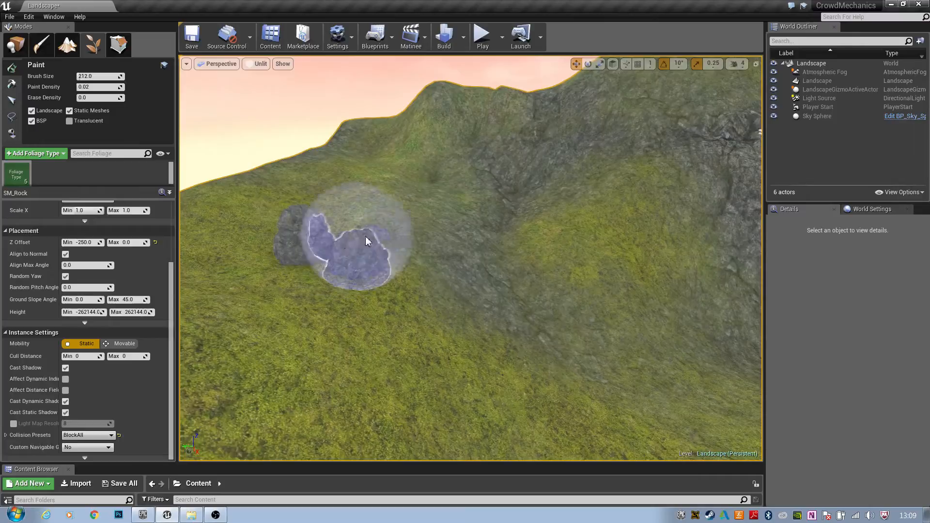
key(ctrl+z)
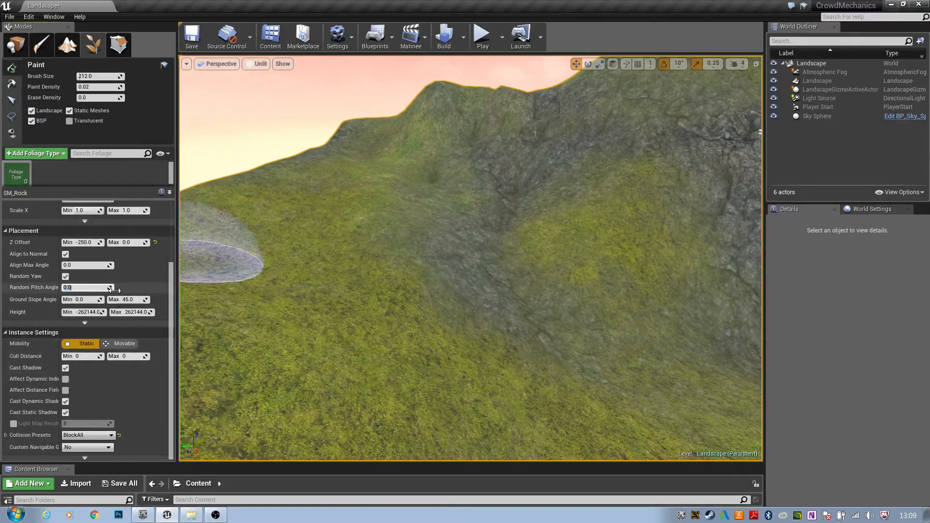
Step: Set the foliage's Random Pitch Angle to 360, paint rocks across the hill and valley, and undo the last strokes
mouse_move(322, 266)
right_down()
mouse_move(354, 257)
mouse_move(340, 250)
right_up()
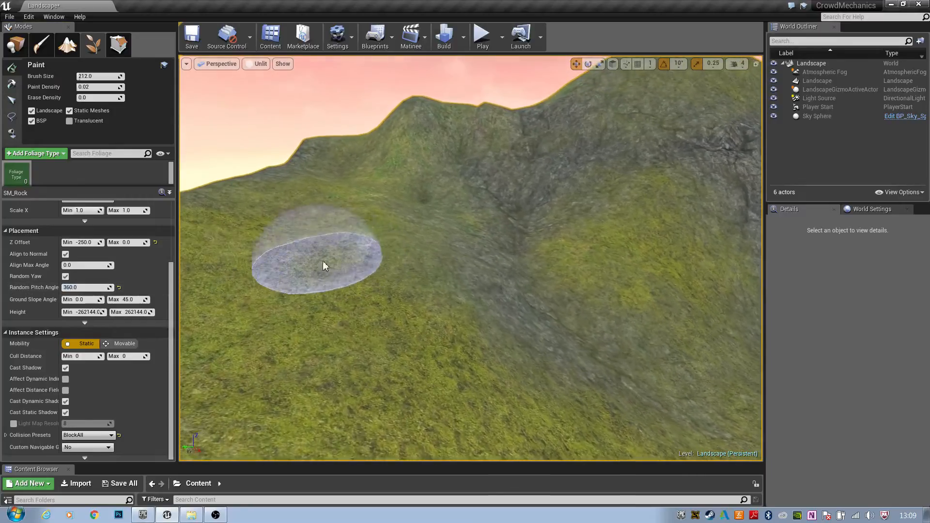
drag(543, 262, 748, 211)
mouse_move(332, 207)
mouse_down()
mouse_move(492, 348)
mouse_move(643, 411)
mouse_move(688, 416)
mouse_move(649, 195)
mouse_up()
key(ctrl+z)
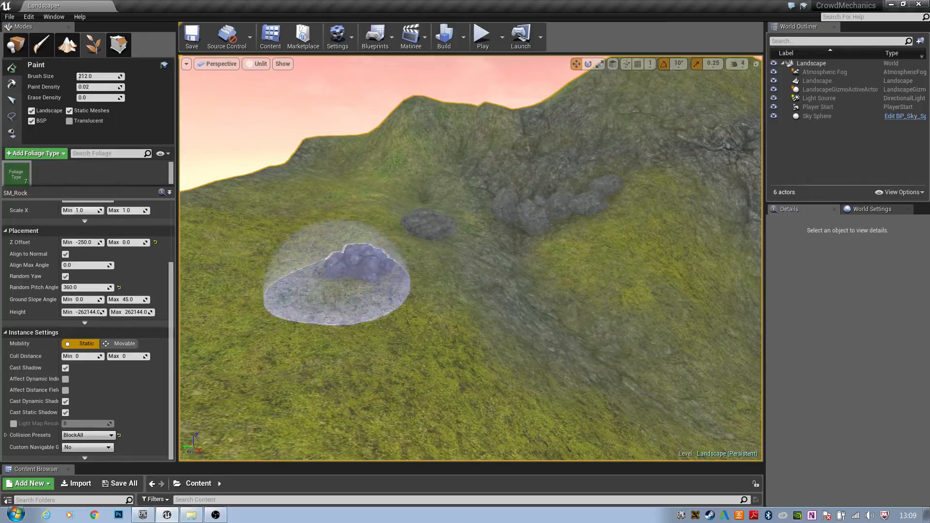
Step: Paint more randomly pitched rocks over the near slope and valley, and undo all of them
drag(335, 298, 613, 365)
drag(692, 273, 678, 261)
mouse_move(678, 261)
right_down()
mouse_move(557, 233)
mouse_move(514, 235)
mouse_move(484, 218)
mouse_move(640, 206)
mouse_move(537, 228)
mouse_move(639, 208)
mouse_move(737, 211)
mouse_move(693, 214)
mouse_move(722, 214)
right_up()
key(w)
key(ctrl+z)
mouse_move(623, 247)
right_down()
mouse_move(613, 233)
mouse_move(625, 223)
right_up()
drag(313, 373, 322, 388)
key(ctrl+z)
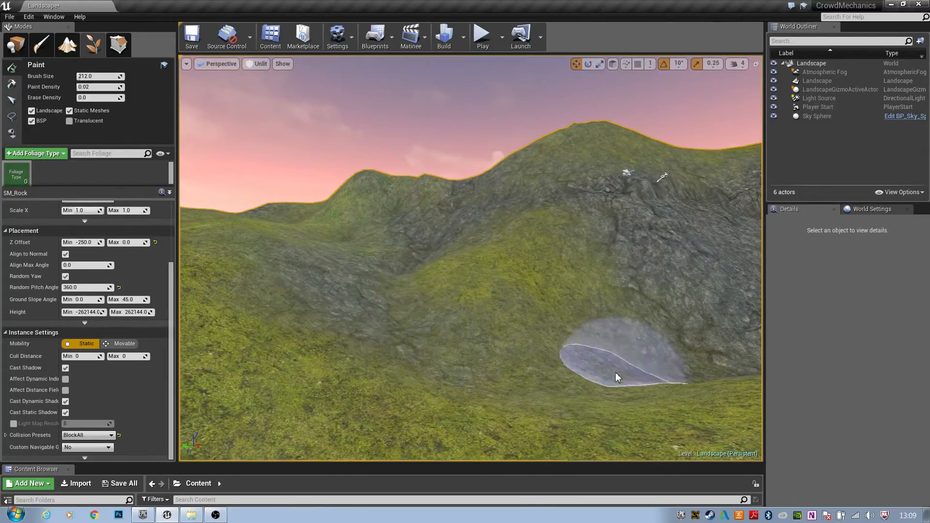
Step: Paint about 15 randomly pitched rocks down the hillside, add another stroke, and undo the painting
mouse_move(615, 376)
right_down()
mouse_move(567, 381)
mouse_move(581, 402)
mouse_move(526, 377)
right_up()
drag(364, 269, 395, 304)
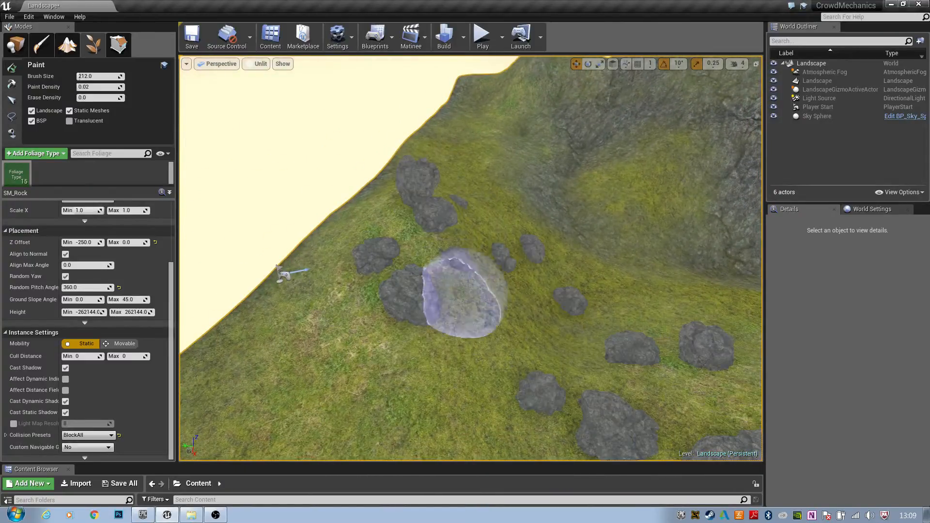
mouse_move(465, 294)
mouse_down()
mouse_move(359, 429)
mouse_move(381, 436)
mouse_up()
mouse_move(380, 436)
right_down()
mouse_move(461, 449)
mouse_move(402, 407)
mouse_move(441, 400)
right_up()
key(ctrl+z)
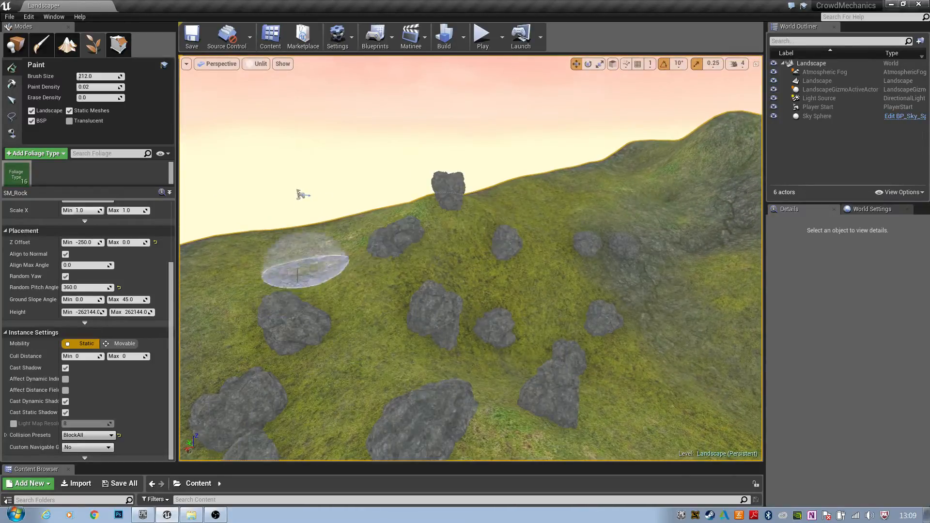
Step: Paint further randomly pitched rocks across the hillside and down into the rocky hollow
drag(198, 295, 494, 281)
mouse_move(495, 280)
right_down()
mouse_move(388, 267)
mouse_move(276, 271)
mouse_move(310, 295)
mouse_move(285, 298)
right_up()
key(d)
key(s)
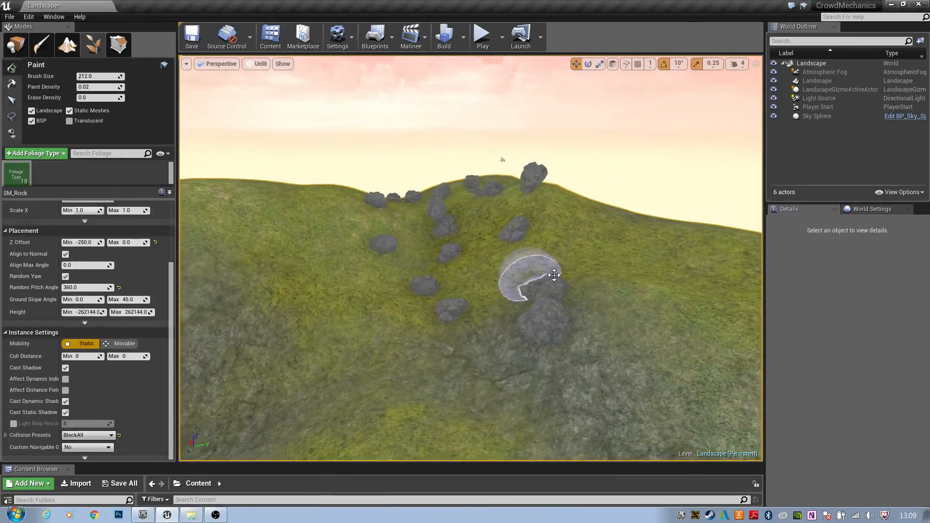
click(617, 262)
drag(621, 268, 498, 429)
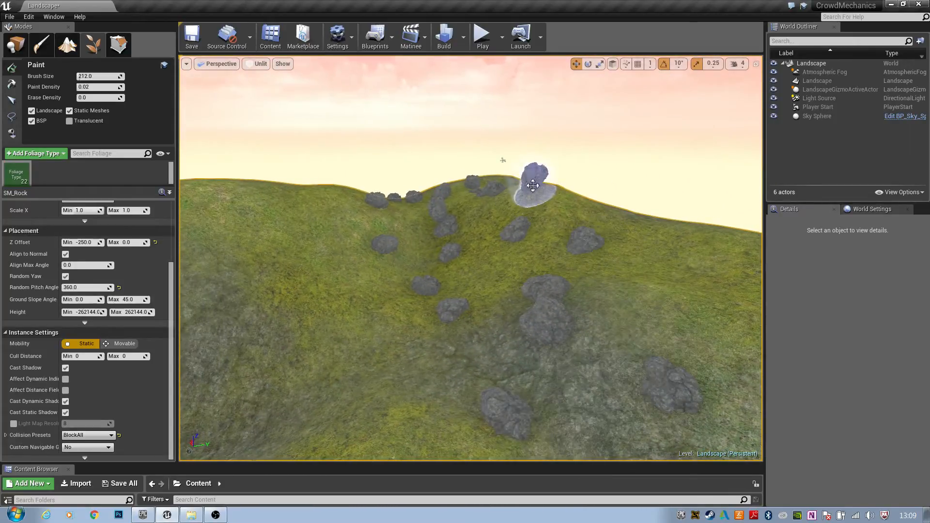
Step: Paint randomly pitched rocks on the opposite slope and through the valley
mouse_move(631, 250)
right_down()
mouse_move(645, 271)
mouse_move(553, 271)
mouse_move(567, 269)
right_up()
click(210, 164)
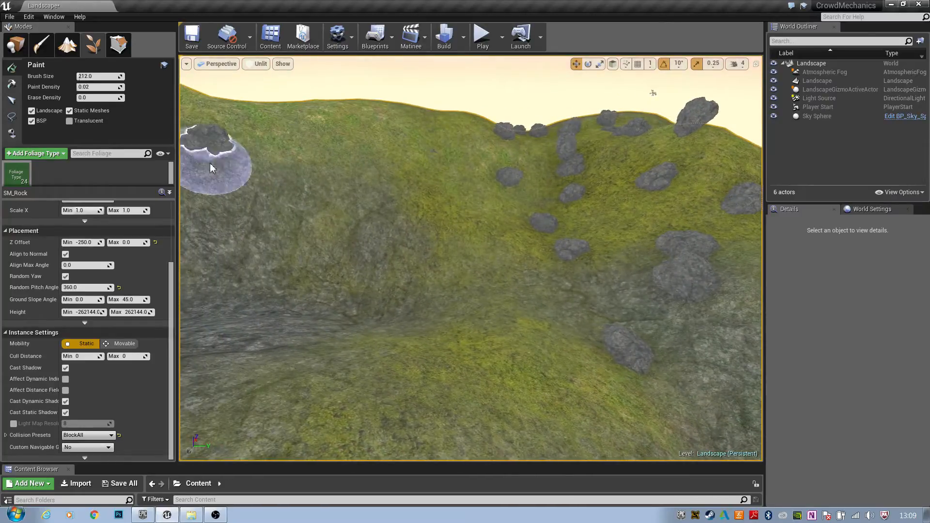
mouse_move(210, 168)
mouse_down()
mouse_move(436, 139)
mouse_move(312, 135)
mouse_move(426, 145)
mouse_move(479, 247)
mouse_move(449, 431)
mouse_up()
mouse_move(449, 432)
right_down()
mouse_move(335, 422)
mouse_move(310, 410)
mouse_move(319, 421)
mouse_move(296, 433)
mouse_move(291, 450)
mouse_move(250, 432)
right_up()
key(s)
key(d)
Step: Undo all painted rocks together with the Random Pitch Angle change, and paint two rocks on the ridge
key(ctrl+z)
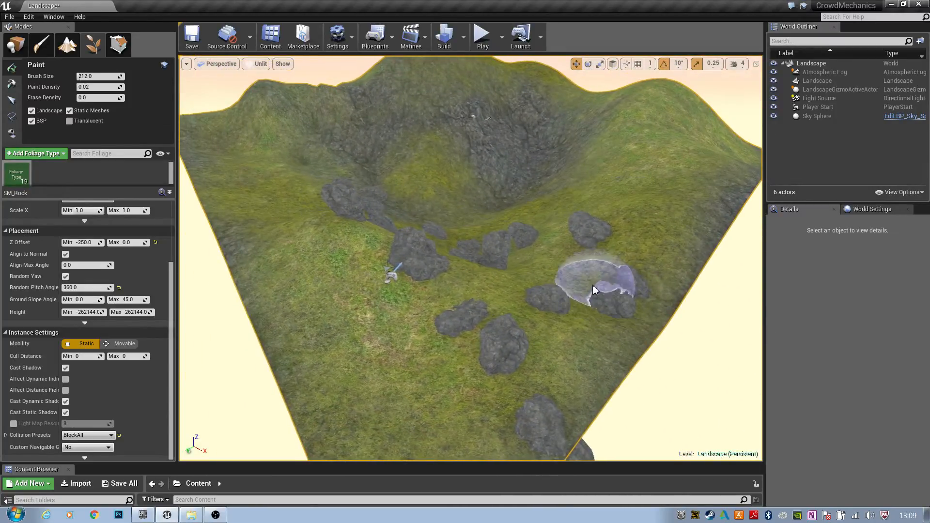
key(ctrl+z)
key(ctrl+z)
right_drag(490, 254, 448, 228)
drag(377, 230, 444, 248)
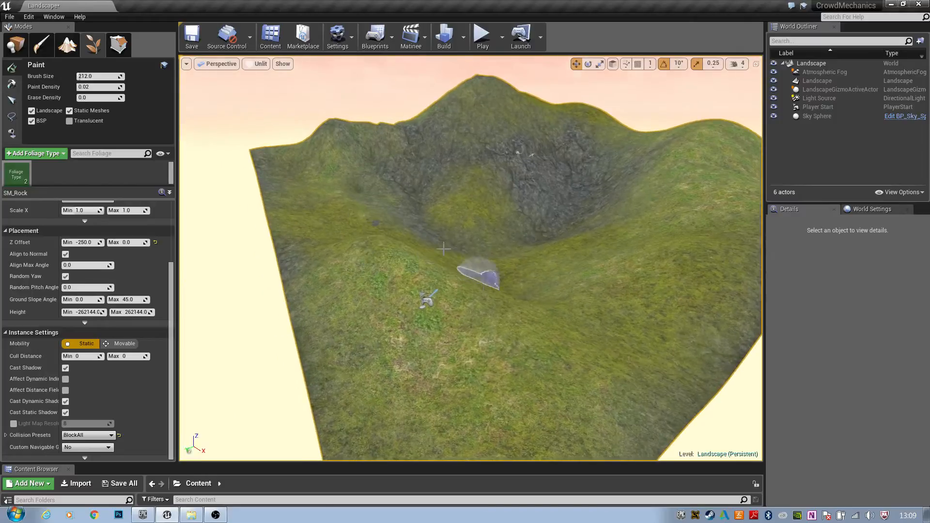
Step: Set the rock foliage's Random Pitch Angle to 360 in the placement settings
scroll(80, 405, up, 4)
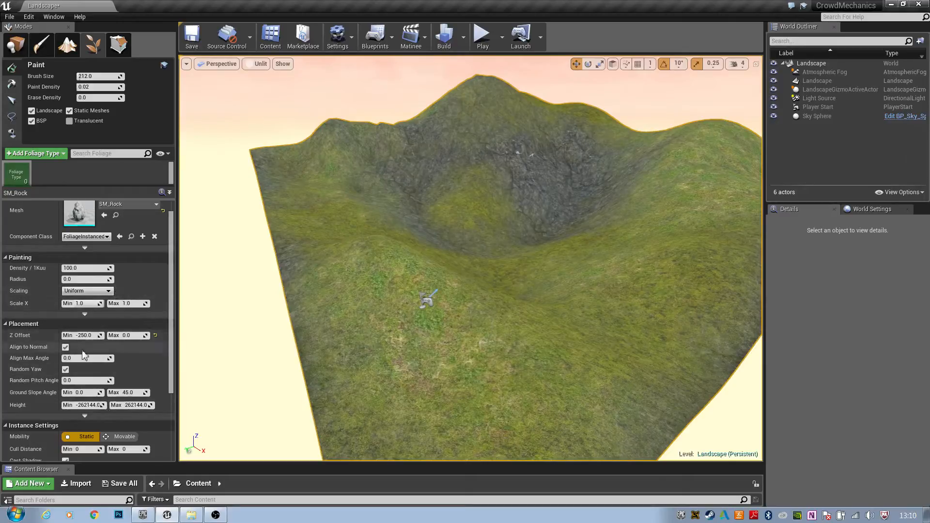
scroll(117, 389, down, 4)
scroll(118, 378, up, 4)
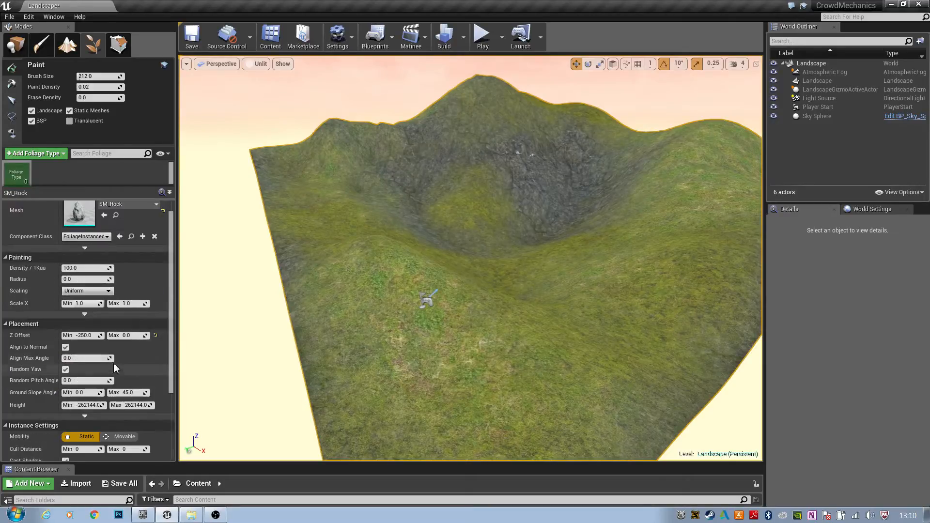
scroll(145, 321, down, 1)
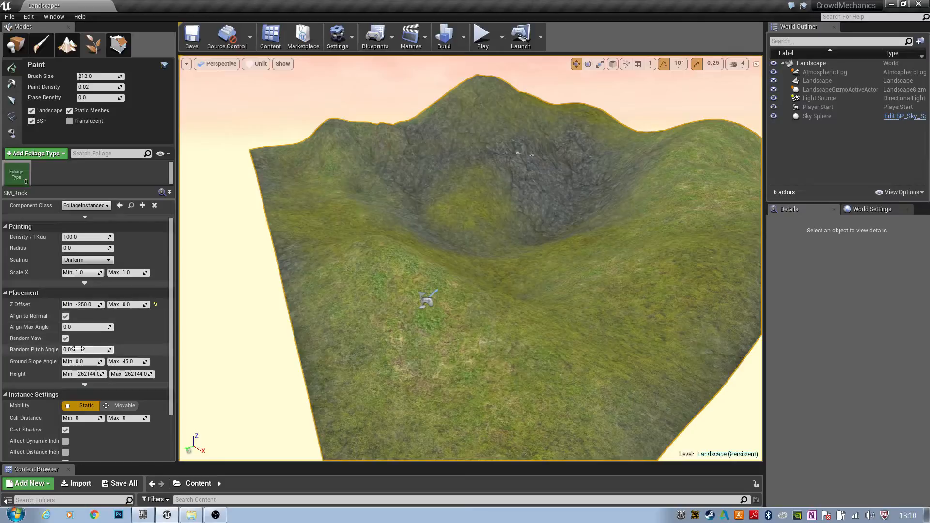
text(360)
key(Return)
Step: Set the foliage's maximum Scale X to 5, paint two rocks on the ridge, and undo them
scroll(138, 276, up, 2)
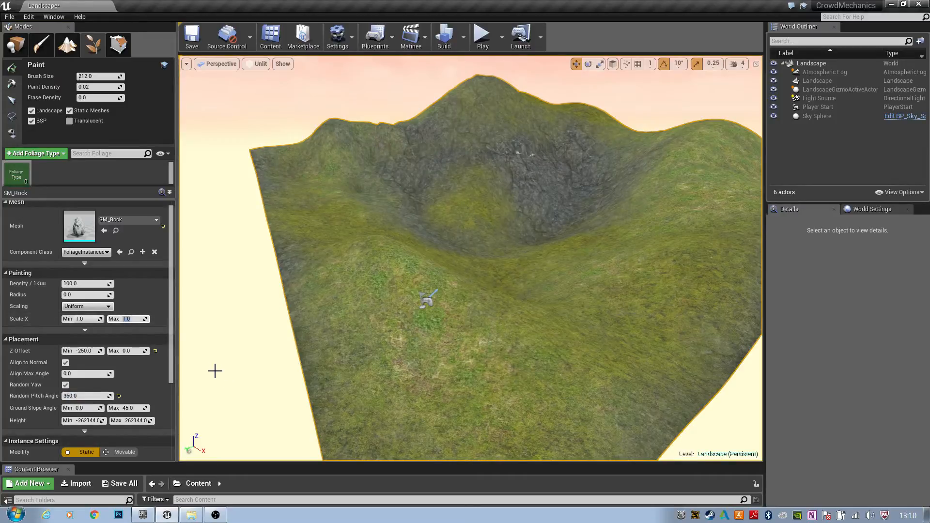
click(366, 231)
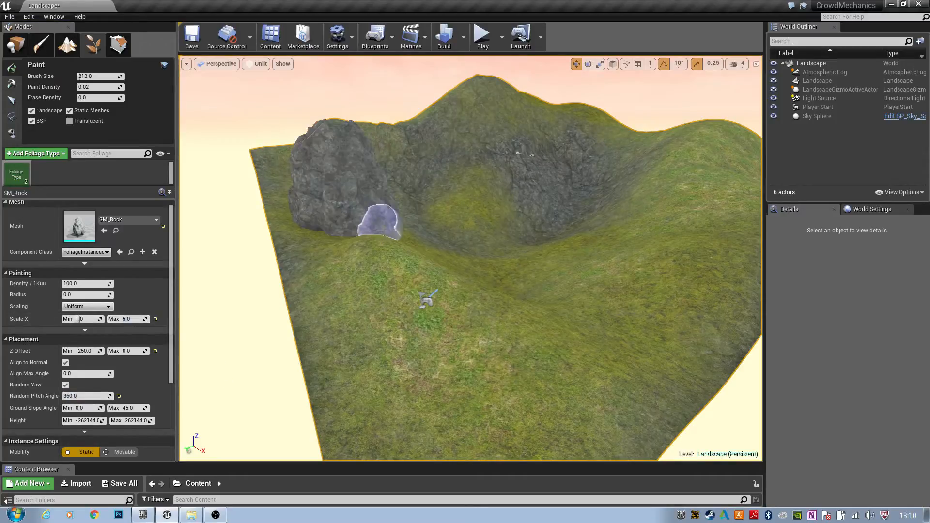
mouse_move(496, 214)
right_down()
mouse_move(465, 194)
mouse_move(496, 214)
right_up()
key(ctrl+z)
Step: Paint randomly scaled rocks on the steep rock face, and undo them
click(612, 212)
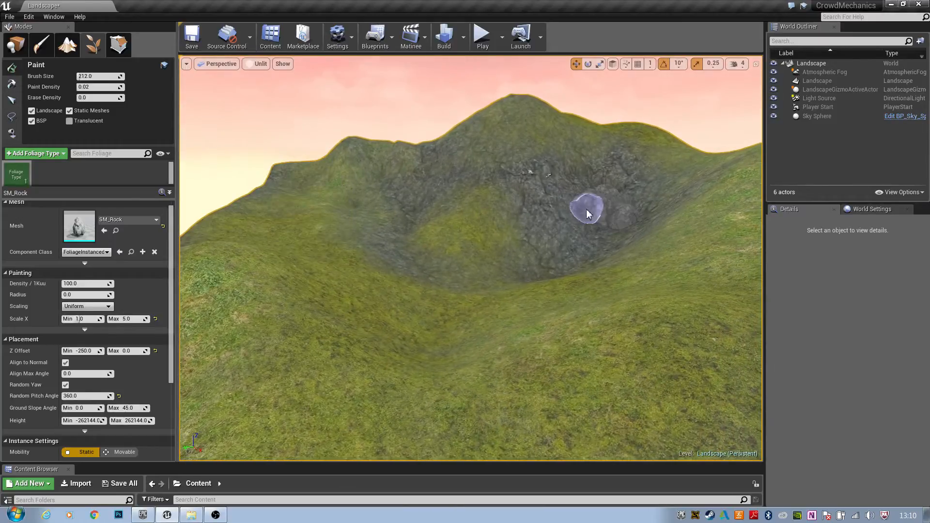
mouse_move(579, 243)
mouse_down()
mouse_move(588, 207)
mouse_move(578, 215)
mouse_up()
key(ctrl+z)
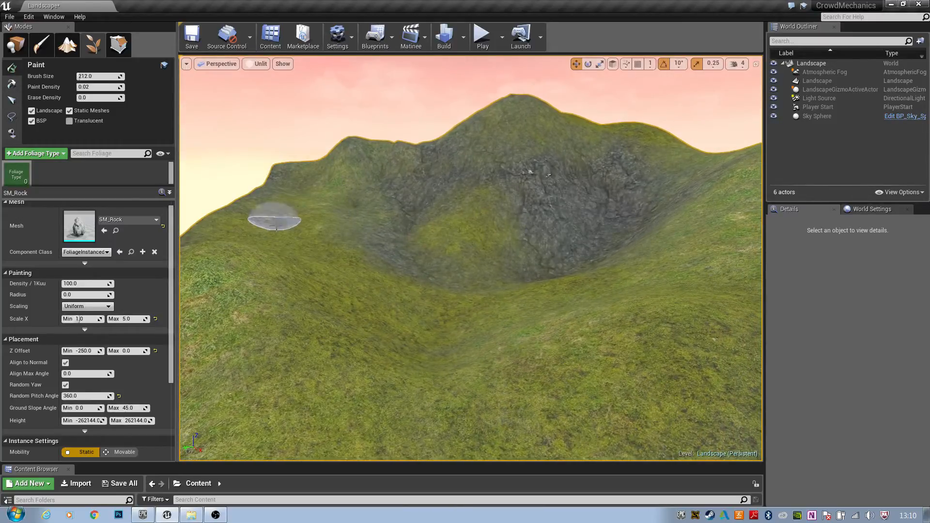
Step: Paint two randomly scaled rocks on the rocky slopes around the hollow
click(411, 197)
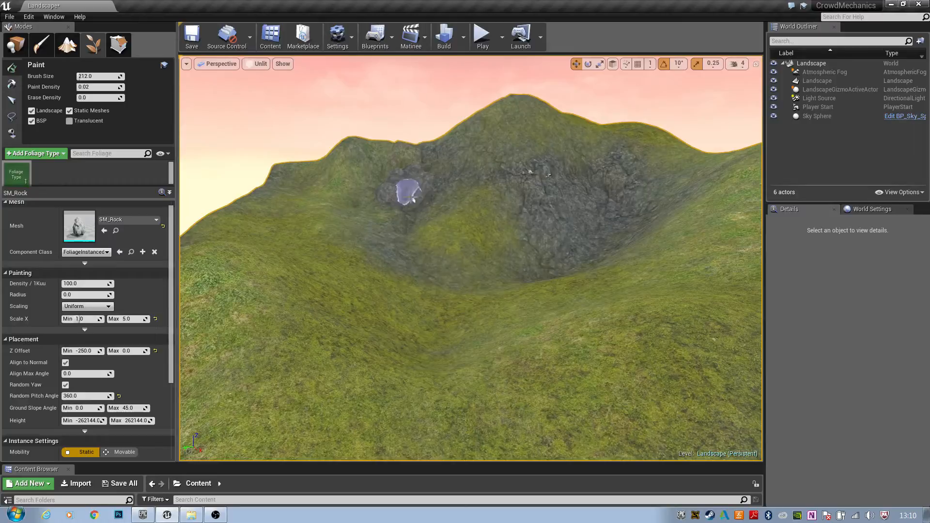
mouse_move(483, 224)
right_down()
mouse_move(486, 232)
mouse_move(485, 191)
mouse_move(480, 209)
mouse_move(458, 209)
mouse_move(457, 219)
mouse_move(494, 218)
mouse_move(613, 259)
right_up()
key(w)
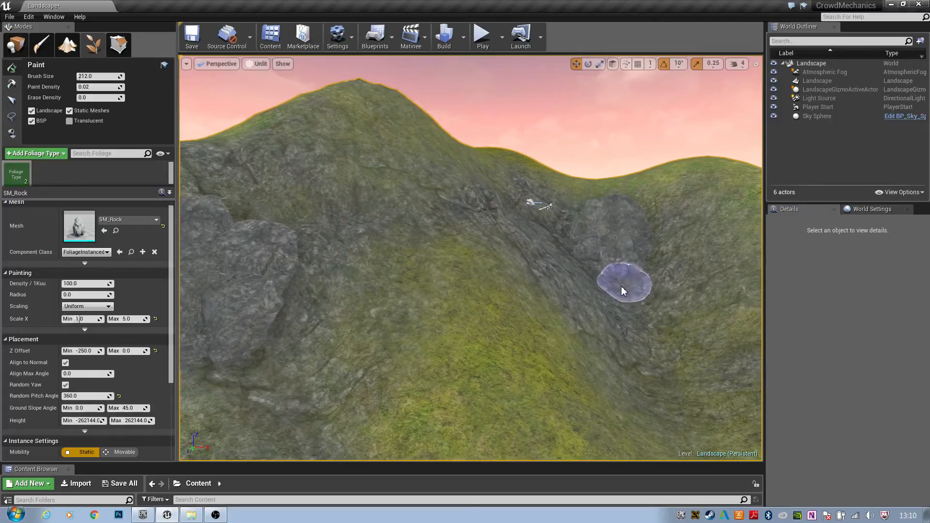
Step: Paint randomly scaled rocks on the peak and the rocky slopes around the hollow
drag(402, 182, 437, 204)
mouse_move(391, 218)
right_down()
mouse_move(378, 196)
mouse_move(352, 198)
mouse_move(380, 206)
mouse_move(405, 231)
mouse_move(383, 235)
right_up()
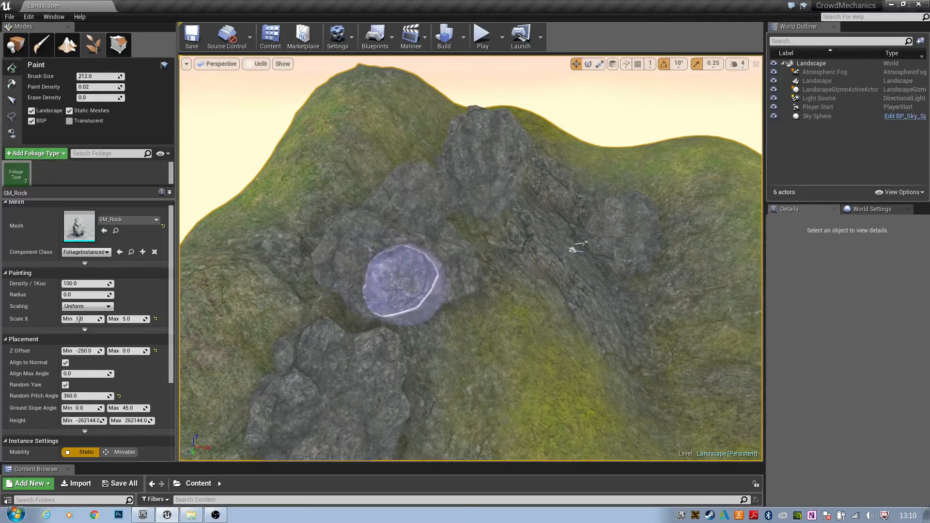
right_drag(405, 284, 480, 278)
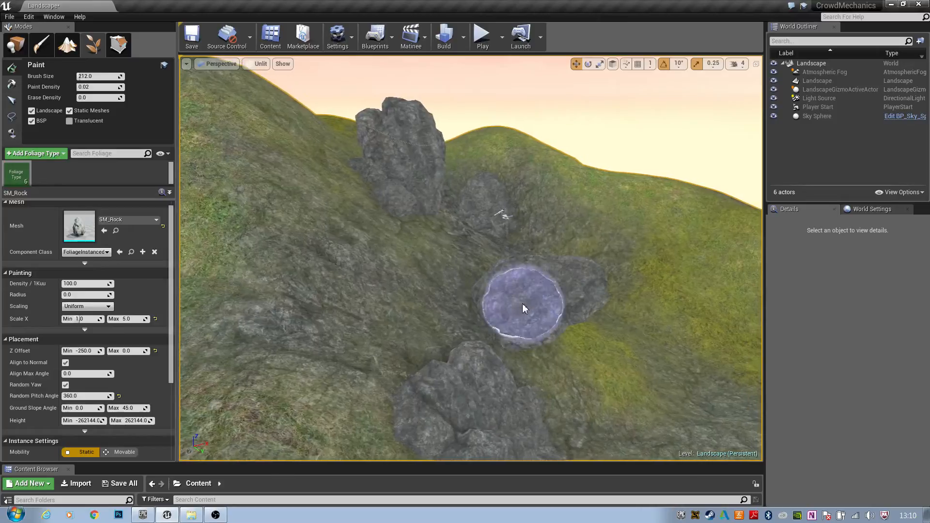
mouse_move(471, 258)
right_down()
mouse_move(448, 266)
mouse_move(363, 247)
mouse_move(415, 249)
right_up()
mouse_move(499, 268)
right_down()
mouse_move(613, 274)
mouse_move(584, 290)
mouse_move(588, 268)
right_up()
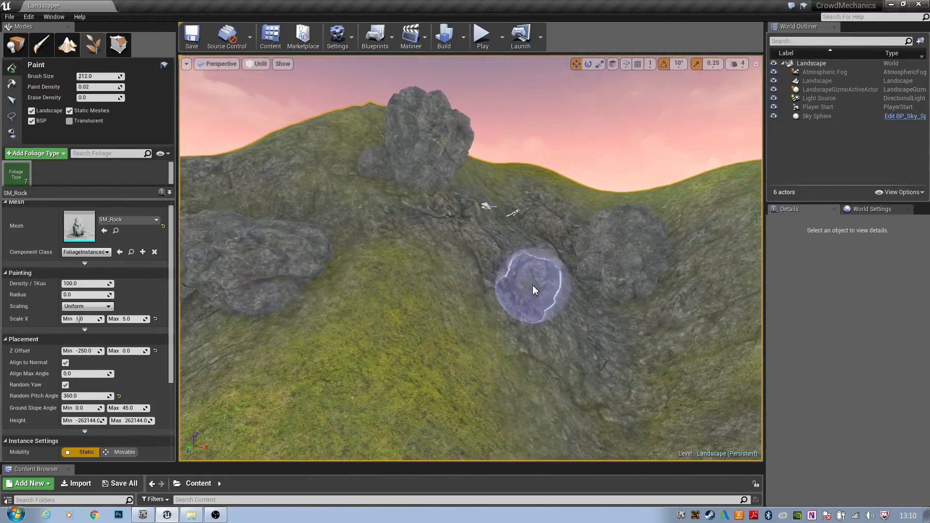
mouse_move(587, 268)
right_down()
mouse_move(606, 279)
mouse_move(538, 271)
mouse_move(647, 269)
mouse_move(594, 255)
right_up()
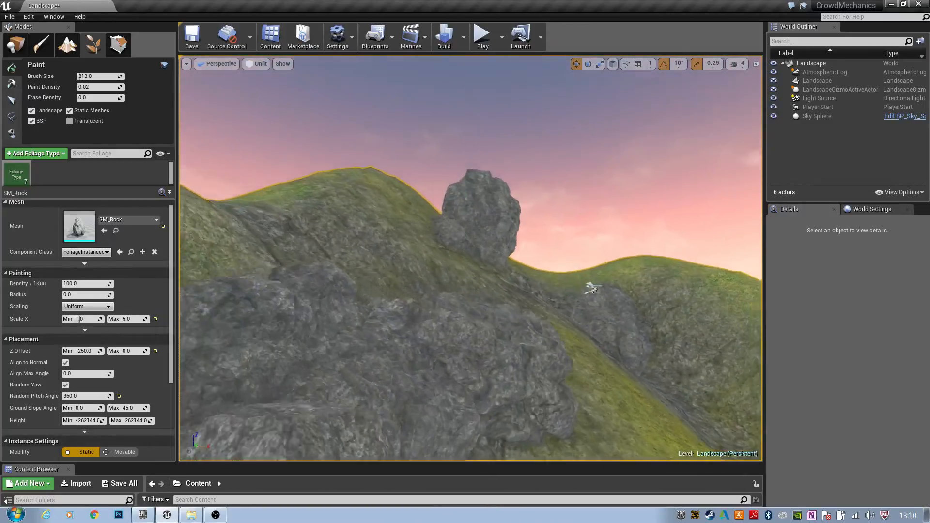
Step: Paint randomly scaled rocks on the hill's outer flank and the grassy slope in front of the hollow
right_drag(444, 271, 342, 214)
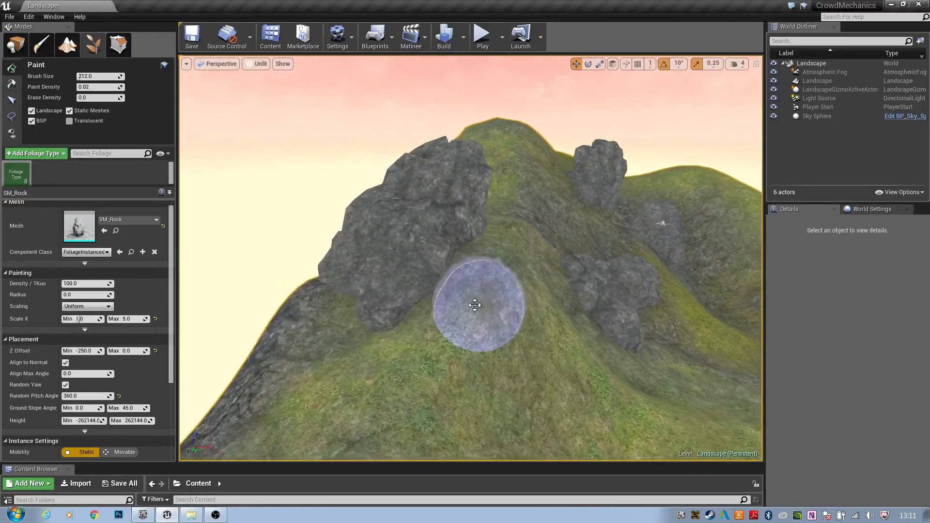
mouse_move(343, 334)
right_down()
mouse_move(318, 352)
mouse_move(412, 385)
mouse_move(373, 375)
mouse_move(366, 363)
mouse_move(391, 361)
mouse_move(359, 348)
mouse_move(335, 363)
mouse_move(267, 364)
mouse_move(285, 373)
mouse_move(274, 381)
mouse_move(504, 304)
right_up()
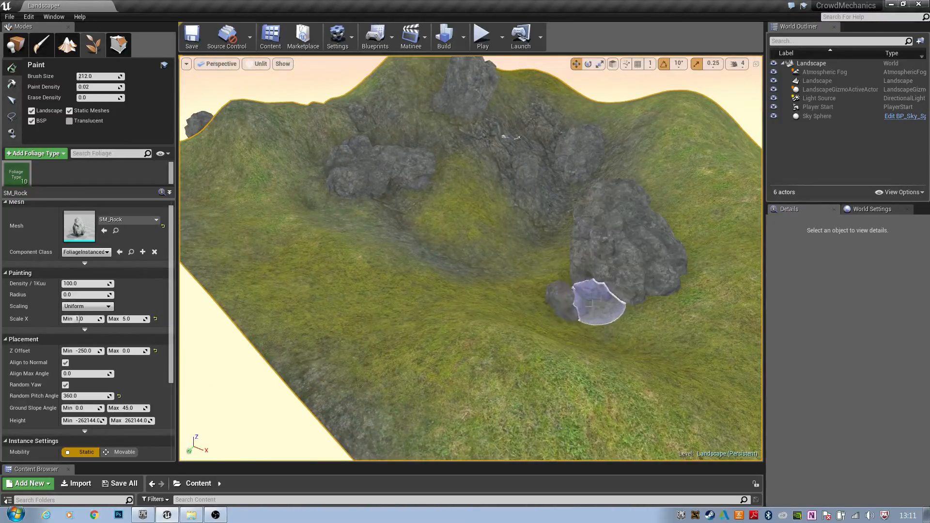
mouse_move(583, 310)
right_down()
mouse_move(616, 310)
mouse_move(613, 266)
mouse_move(678, 259)
mouse_move(664, 315)
mouse_move(628, 247)
mouse_move(660, 309)
right_up()
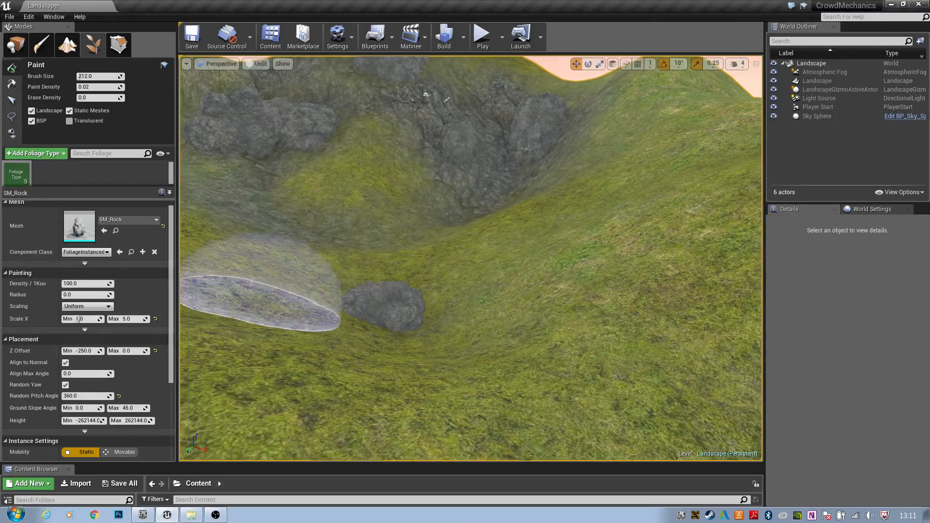
mouse_move(433, 299)
right_down()
mouse_move(407, 296)
mouse_move(371, 266)
mouse_move(340, 286)
mouse_move(296, 288)
mouse_move(399, 281)
mouse_move(485, 260)
right_up()
Step: Paint large rocks beside the foreground mound and at the landscape's outer edge
key(s)
key(w)
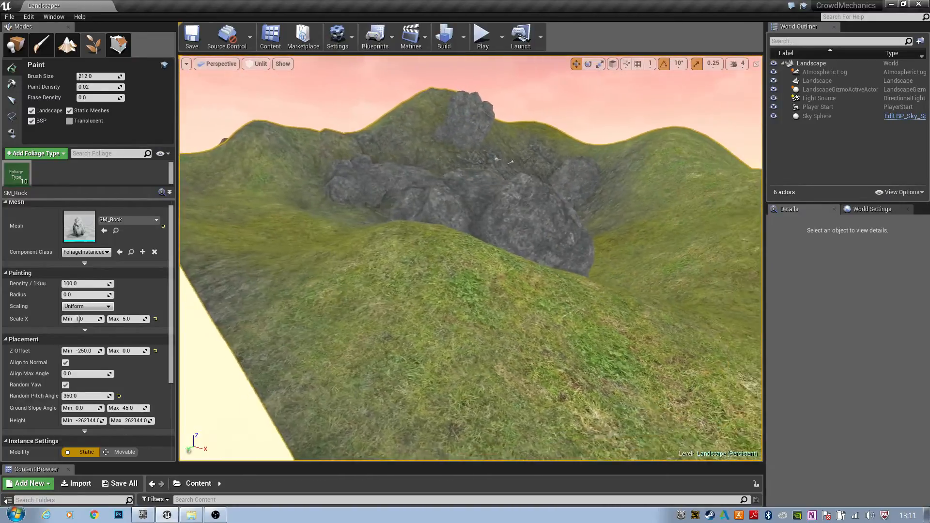
key(w)
key(w)
right_drag(471, 258, 674, 253)
key(w)
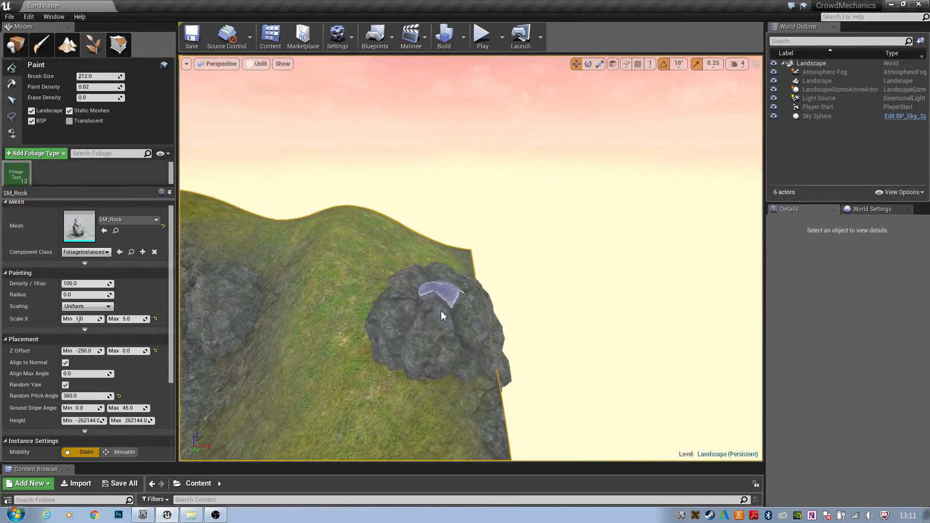
Step: Switch the viewport to Lit shading and run a build of the level
key(a)
mouse_move(471, 257)
right_down()
mouse_move(489, 274)
mouse_move(538, 276)
mouse_move(688, 266)
right_up()
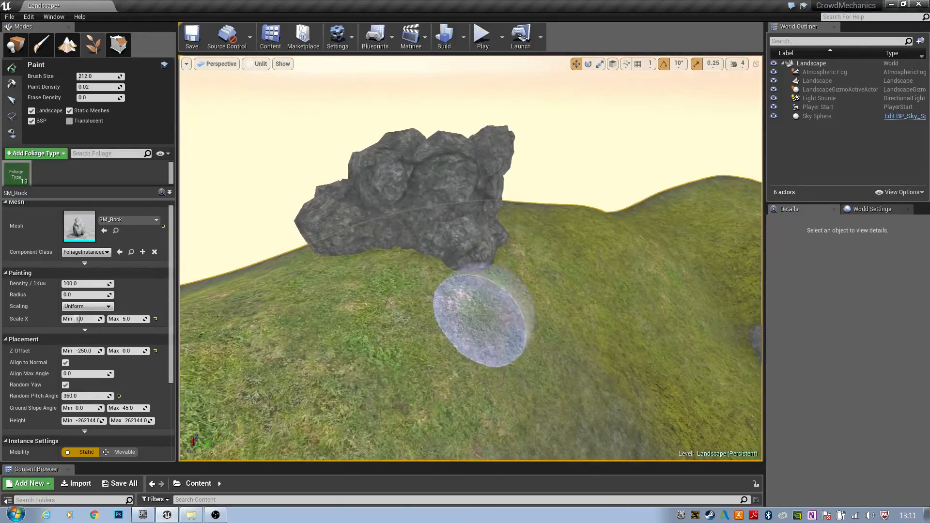
key(a)
right_drag(347, 261, 635, 259)
key(a)
right_drag(542, 276, 504, 220)
key(w)
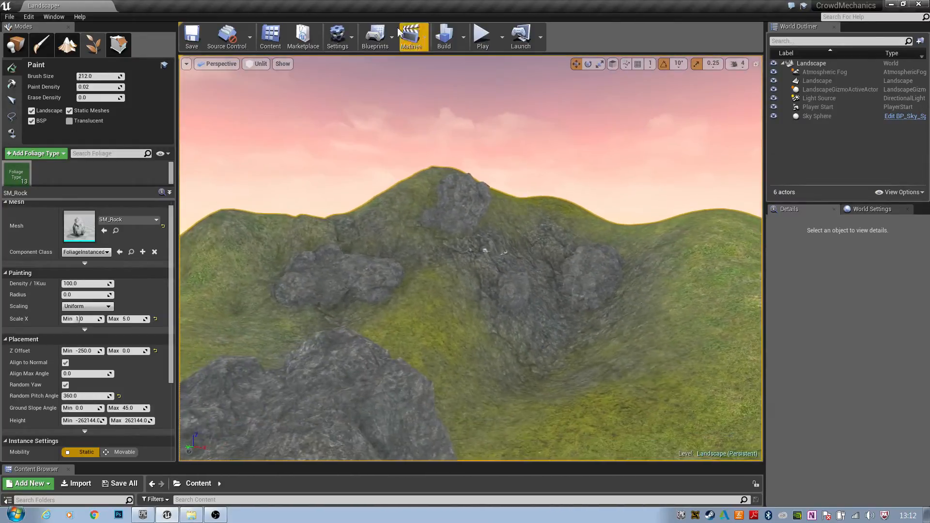
click(261, 64)
click(265, 83)
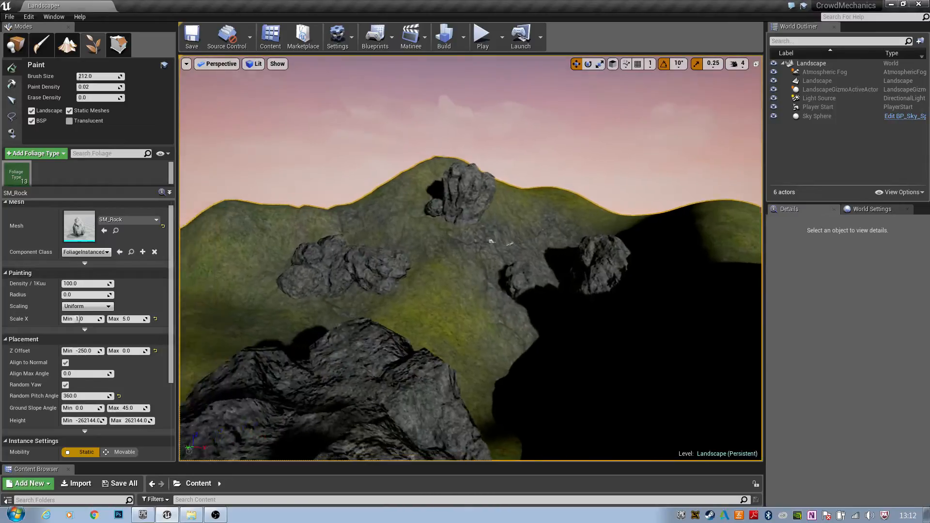
mouse_move(436, 242)
right_down()
mouse_move(412, 223)
mouse_move(457, 221)
right_up()
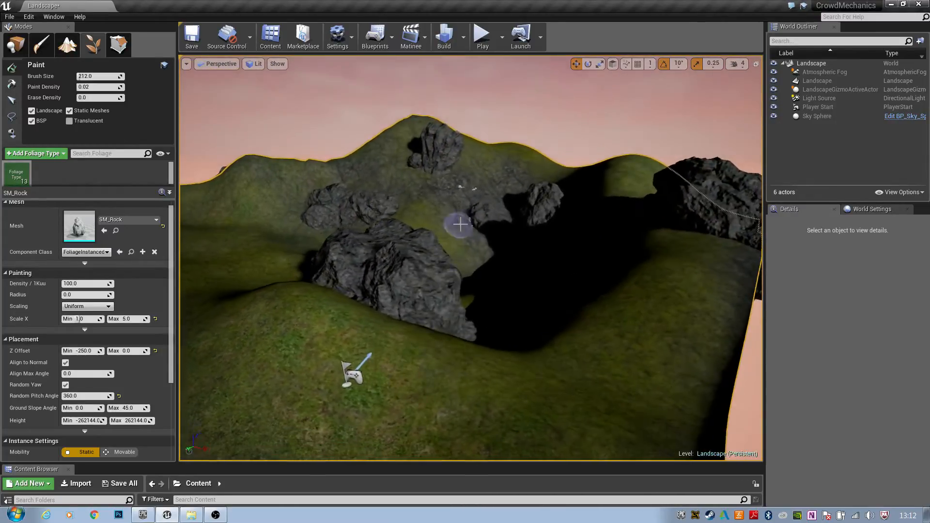
click(464, 37)
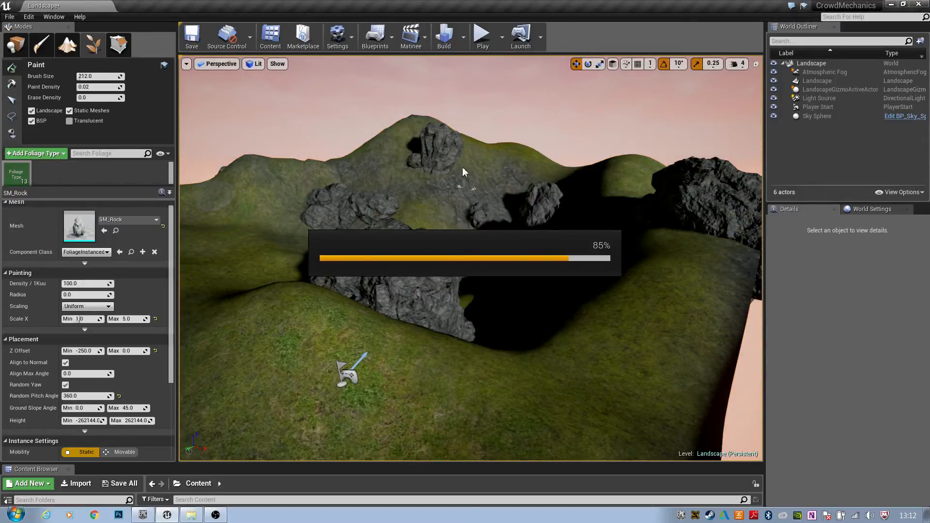
Step: Paint two more rocks along the landscape's outer edge
right_drag(500, 255, 453, 286)
key(w)
key(w)
key(s)
key(w)
key(s)
key(s)
right_drag(426, 160, 356, 238)
key(w)
key(s)
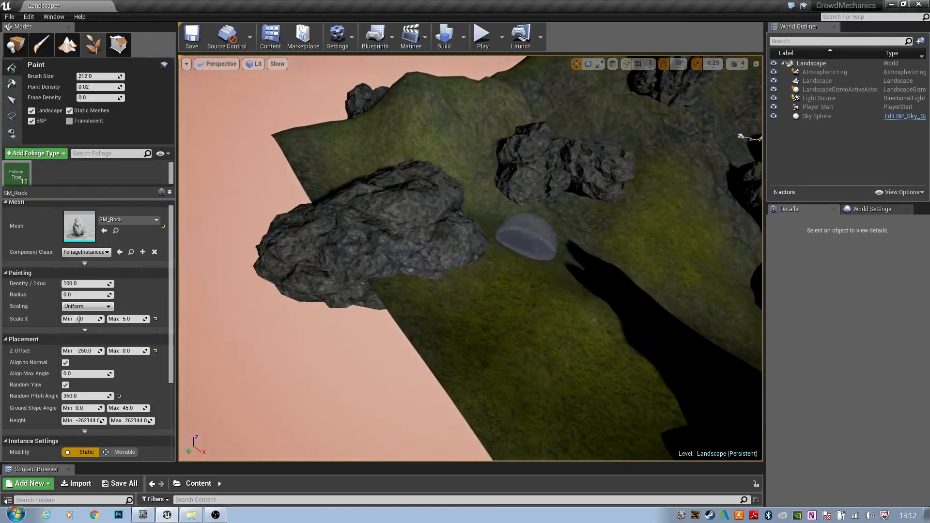
key(d)
mouse_move(527, 237)
right_down()
mouse_move(427, 210)
mouse_move(450, 199)
mouse_move(528, 246)
mouse_move(514, 223)
mouse_move(520, 207)
right_up()
key(w)
Step: Switch to landscape painting with the Basalt layer and reduce the brush size to 183
click(68, 45)
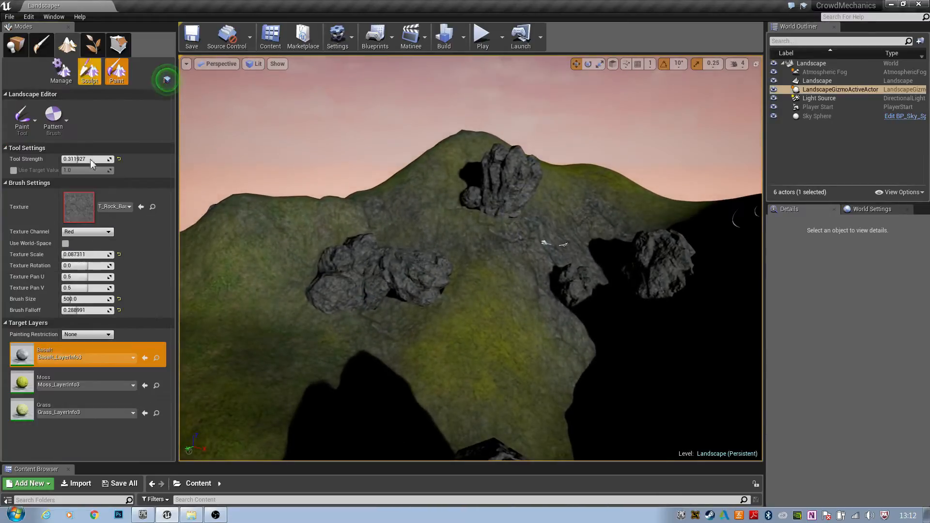
right_drag(498, 160, 504, 169)
key(w)
right_drag(448, 213, 436, 210)
key(bracketleft)
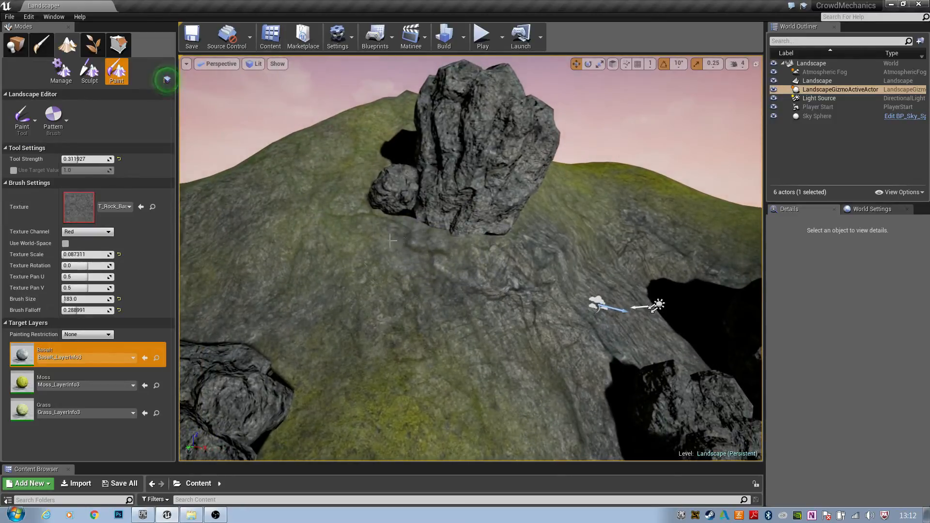
Step: Paint the Basalt layer on the ground around the bases of the rocks below the peak
key(w)
right_drag(488, 257, 389, 272)
key(d)
key(w)
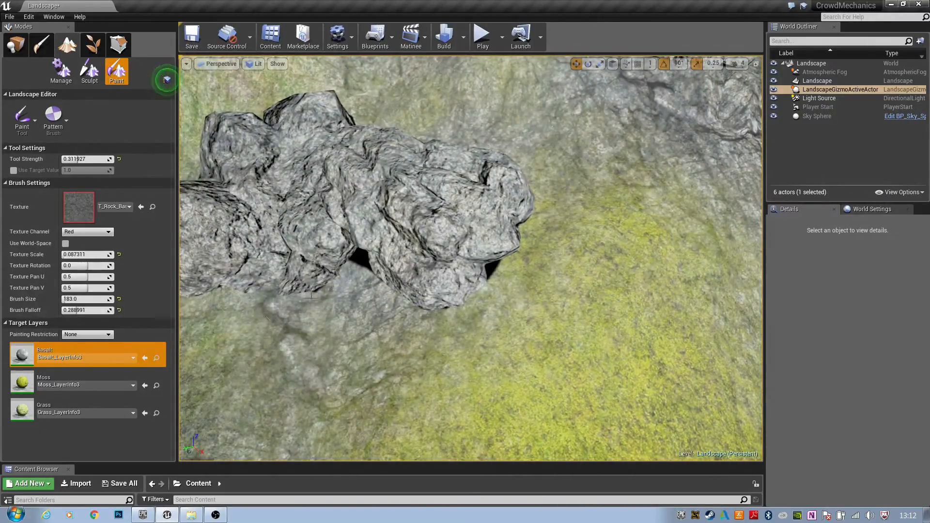
right_drag(312, 295, 412, 297)
key(a)
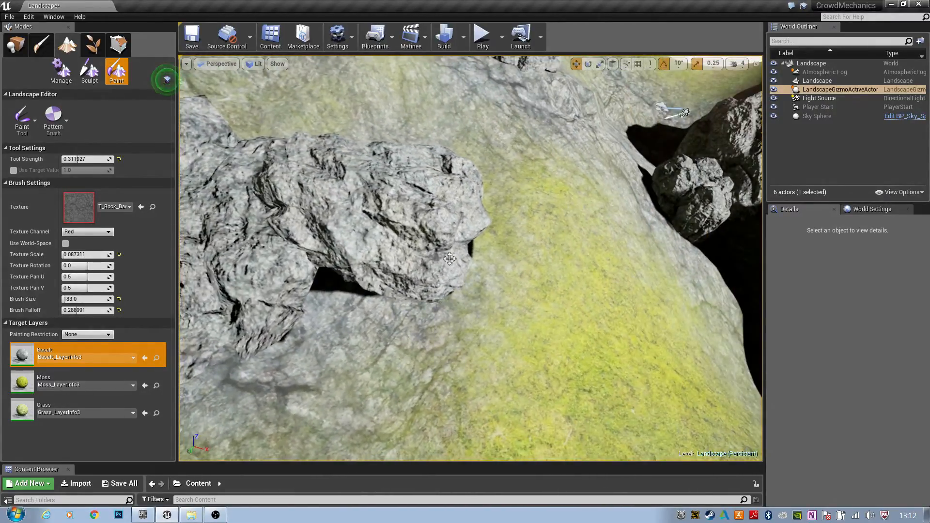
right_drag(449, 258, 298, 181)
key(w)
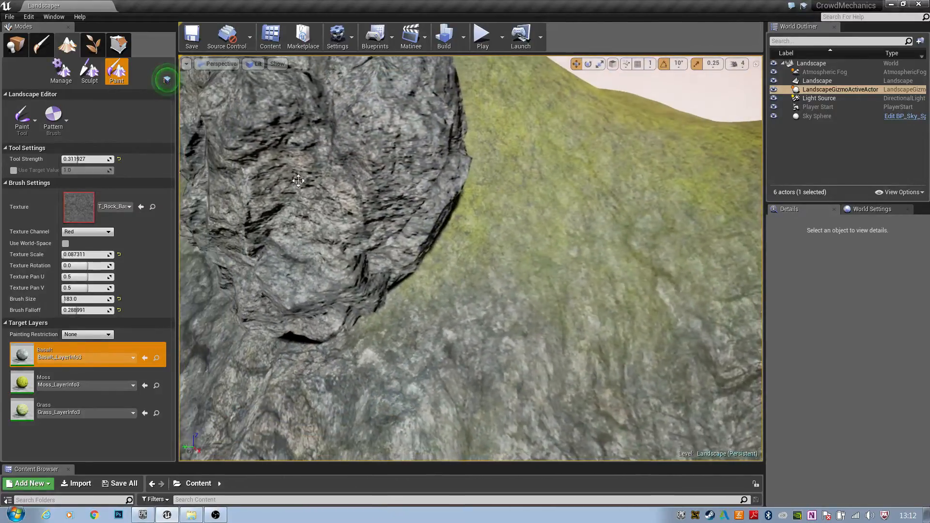
Step: Select the Moss target layer and inspect the large peak rock from its shadowed side
click(77, 381)
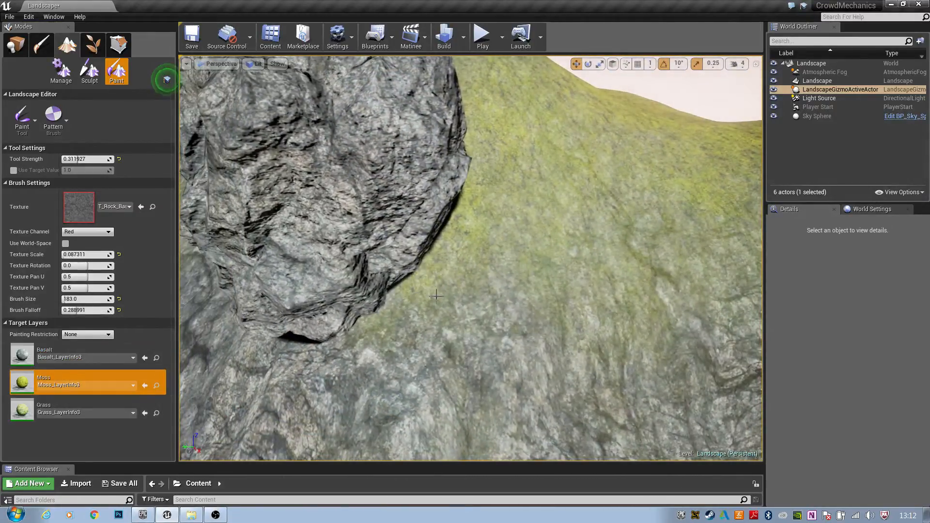
right_drag(356, 354, 286, 342)
key(s)
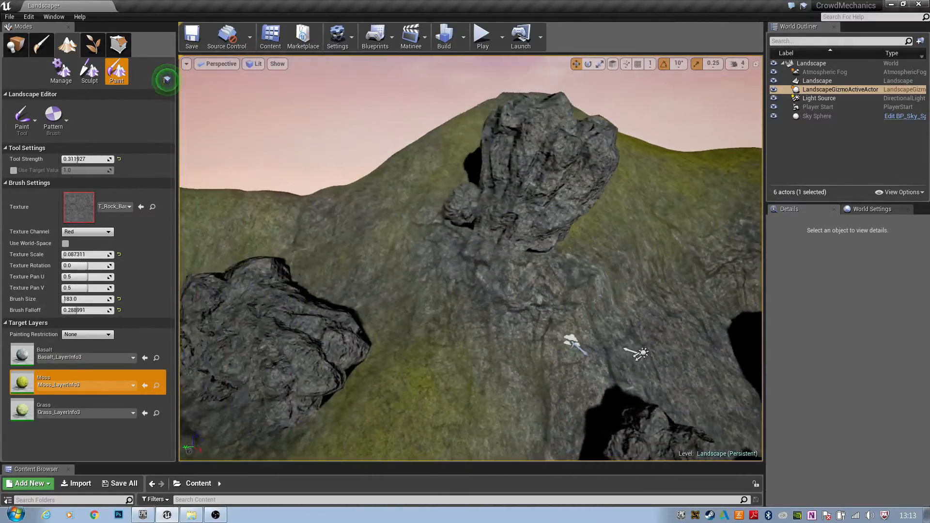
right_drag(471, 259, 286, 199)
key(w)
key(d)
key(w)
key(a)
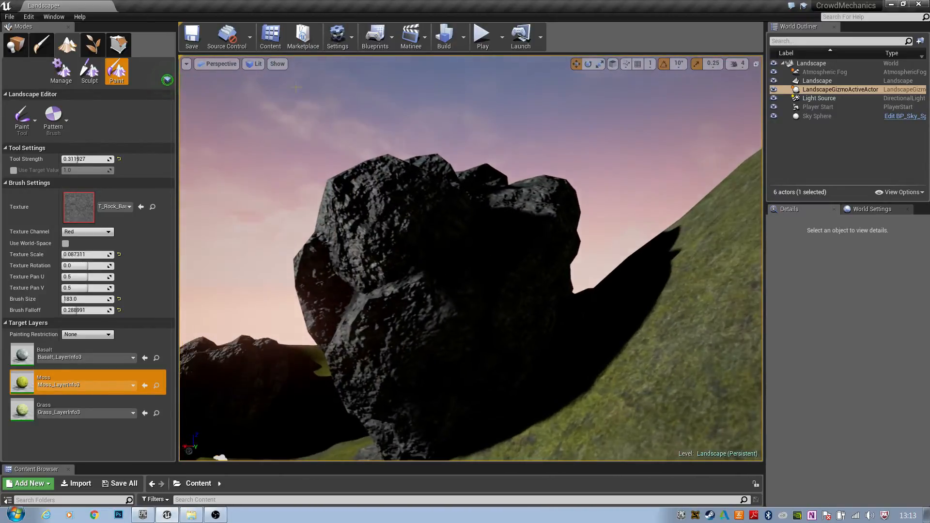
Step: Switch the viewport to Unlit shading and frame the front of the large peak rock
click(255, 64)
click(257, 91)
right_drag(257, 92, 717, 114)
key(a)
key(w)
key(s)
right_drag(383, 227, 416, 228)
key(w)
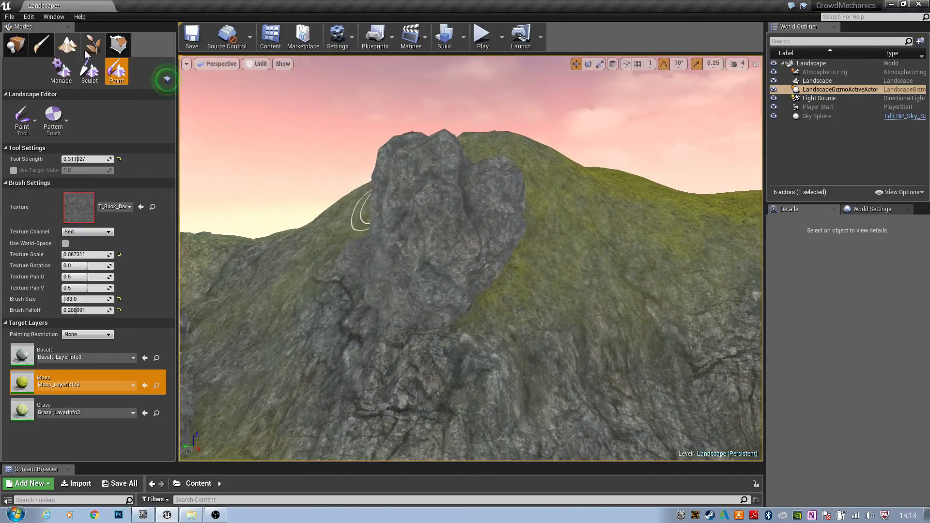
Step: Switch to foliage editing with the Reapply tool and select the SM_Rock foliage type
click(101, 52)
click(12, 85)
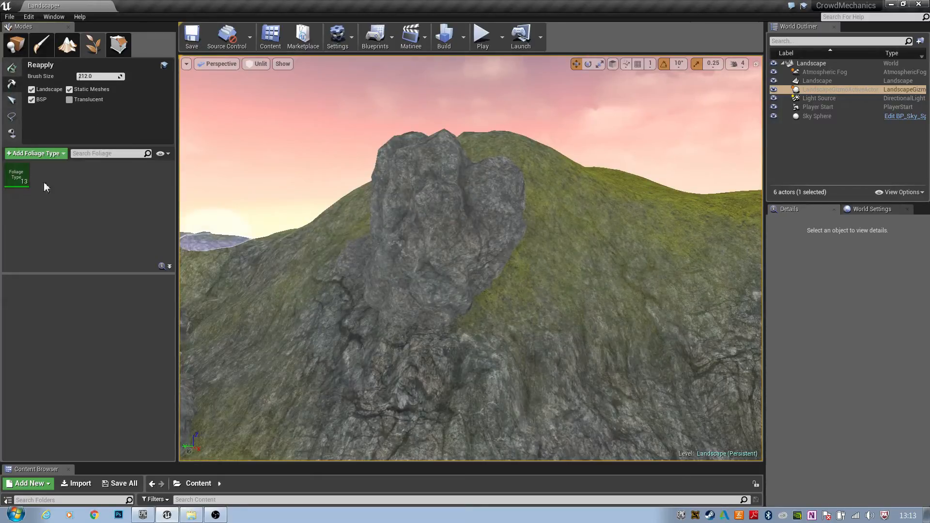
click(13, 178)
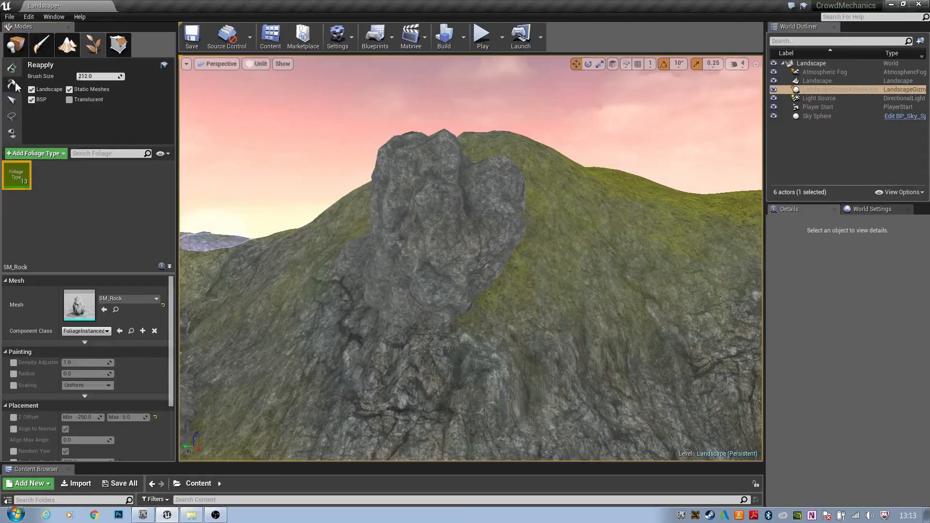
right_drag(300, 185, 368, 189)
mouse_move(427, 279)
right_down()
mouse_move(508, 279)
mouse_move(467, 260)
right_up()
mouse_move(528, 239)
right_down()
mouse_move(555, 265)
mouse_move(594, 278)
mouse_move(564, 276)
mouse_move(717, 274)
mouse_move(567, 264)
right_up()
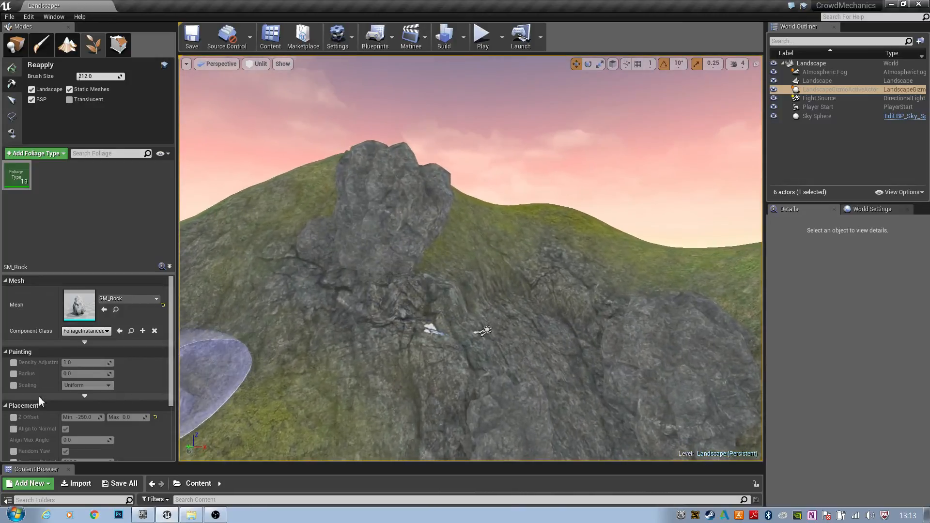
Step: Enable Z Offset for reapplication and reapply it at the base of the large peak rock
scroll(53, 374, down, 2)
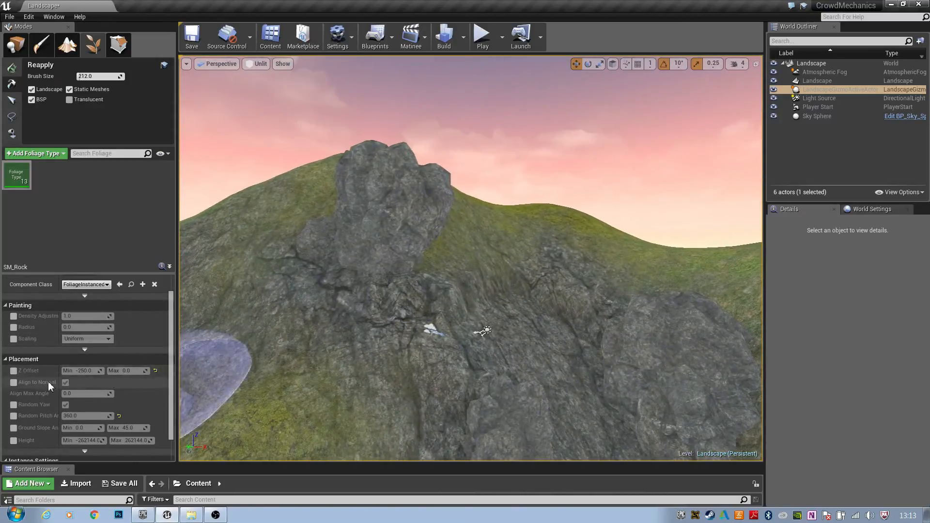
right_drag(345, 286, 335, 255)
mouse_move(431, 292)
mouse_down()
mouse_move(429, 271)
mouse_move(415, 294)
mouse_up()
right_drag(199, 356, 167, 356)
click(364, 336)
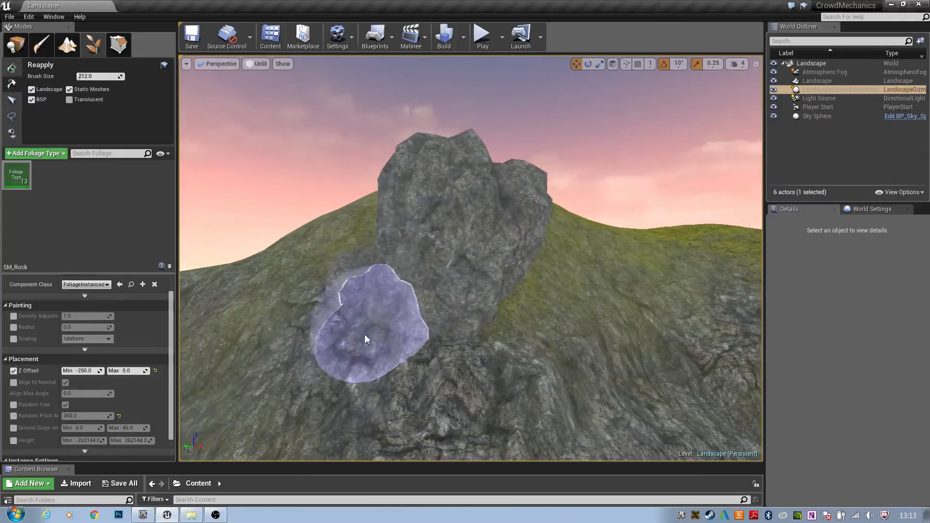
click(429, 351)
Step: Enlarge the Reapply brush to 462 and reapply the Z Offset across the large peak rock
key(bracketright)
key(bracketright)
key(bracketright)
key(bracketright)
mouse_move(485, 274)
mouse_down()
mouse_move(533, 267)
mouse_move(536, 315)
mouse_up()
key(a)
mouse_move(536, 316)
right_down()
mouse_move(588, 315)
mouse_move(537, 318)
mouse_move(557, 339)
right_up()
key(s)
key(a)
mouse_move(490, 322)
mouse_down()
mouse_move(476, 321)
mouse_move(466, 285)
mouse_move(484, 312)
mouse_up()
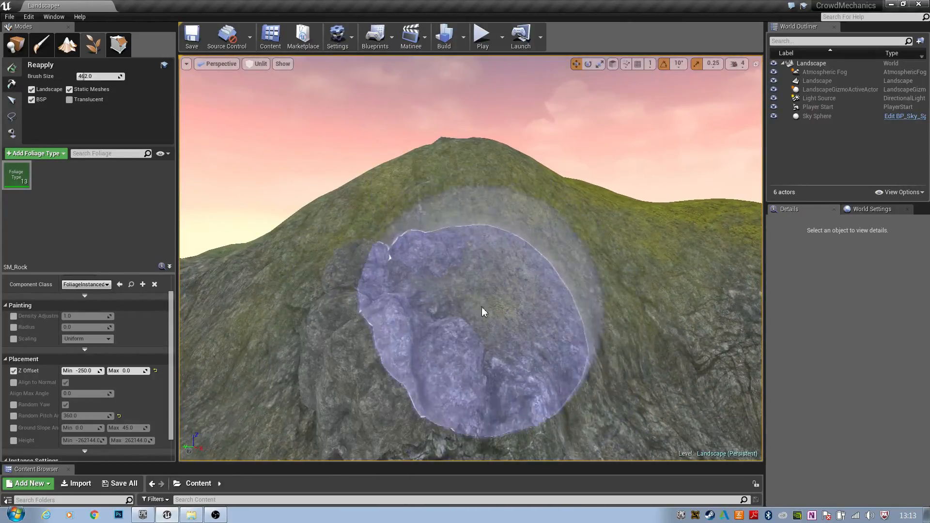
Step: Examine how the reapplied rocks sit in the slope around the peak
right_drag(484, 312, 468, 330)
key(a)
key(w)
key(s)
key(d)
key(a)
key(s)
key(d)
right_drag(504, 273, 513, 270)
key(w)
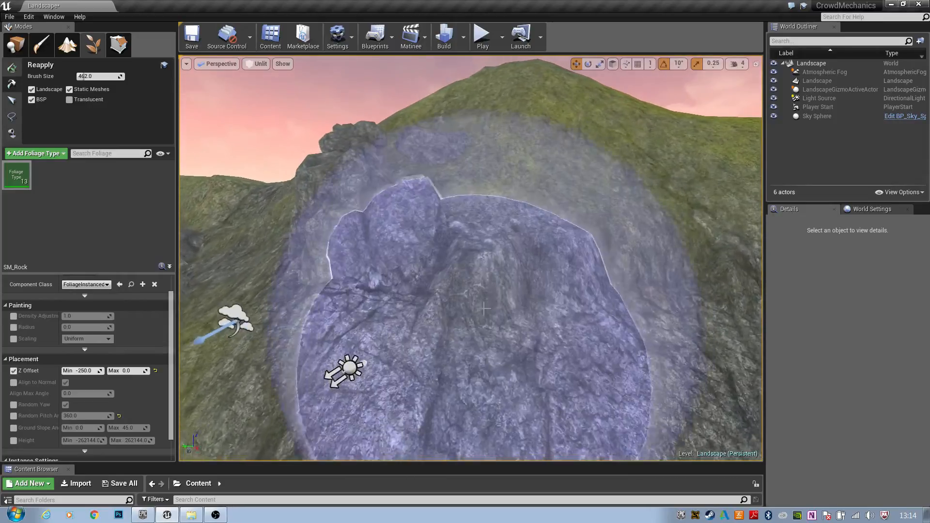
key(d)
mouse_move(700, 243)
right_down()
mouse_move(676, 243)
mouse_move(640, 213)
mouse_move(582, 257)
mouse_move(519, 250)
mouse_move(596, 291)
mouse_move(598, 193)
right_up()
key(d)
key(s)
Step: Switch the viewport to Lit shading and view the whole landscape with its rocks
click(260, 64)
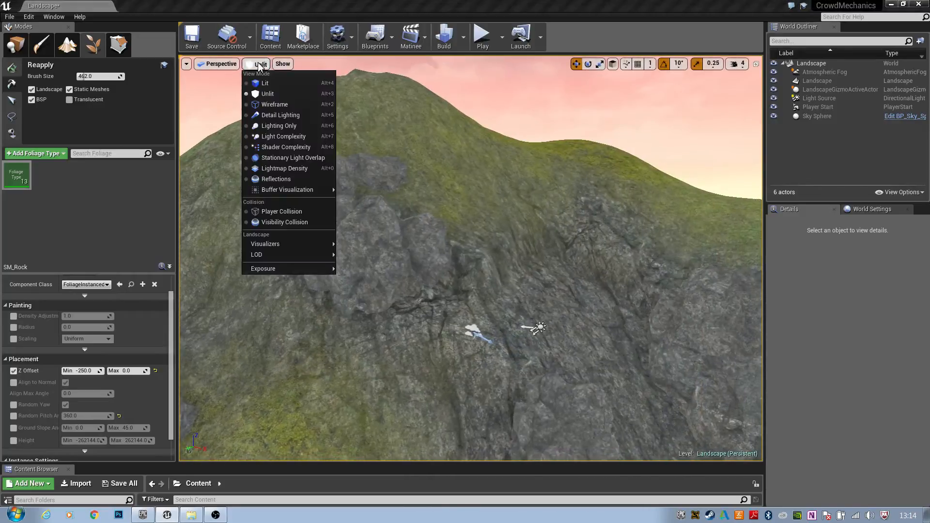
click(277, 84)
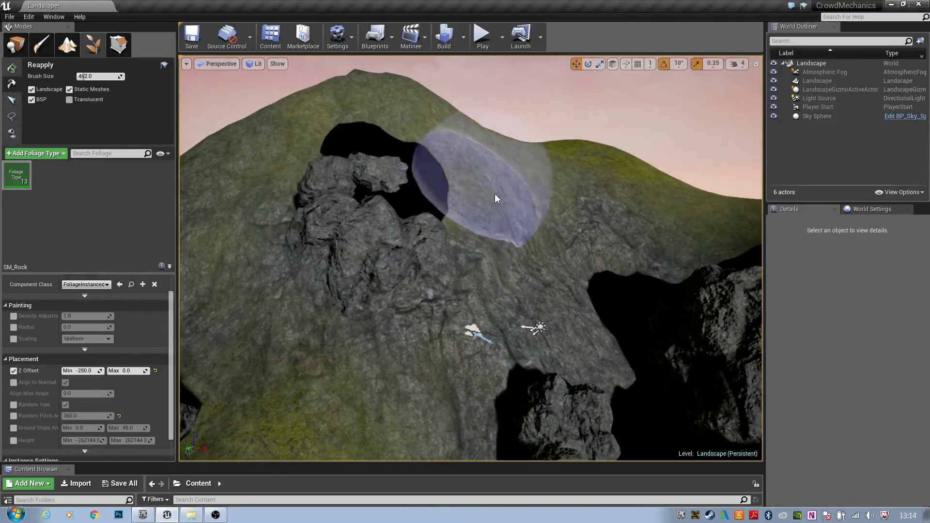
mouse_move(497, 199)
right_down()
mouse_move(387, 192)
mouse_move(475, 196)
mouse_move(533, 225)
mouse_move(516, 223)
right_up()
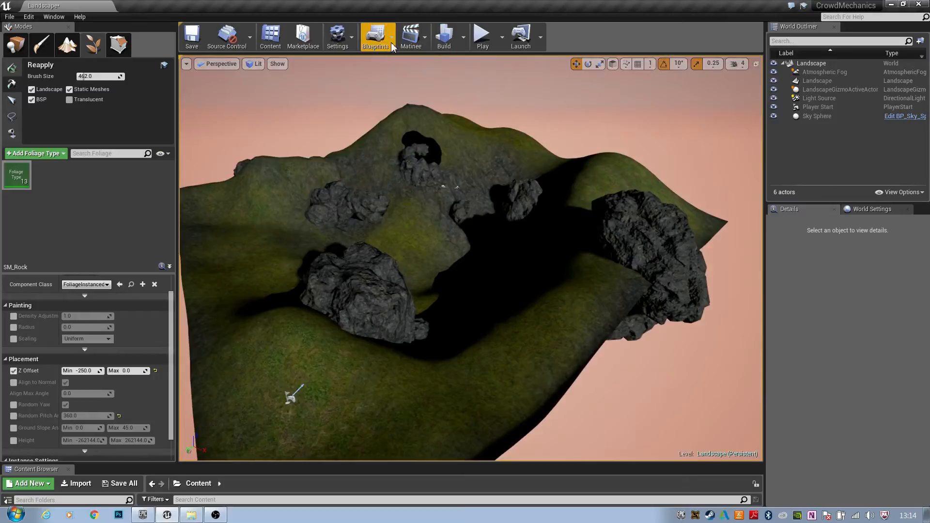
mouse_move(572, 261)
right_down()
mouse_move(528, 269)
mouse_move(548, 274)
right_up()
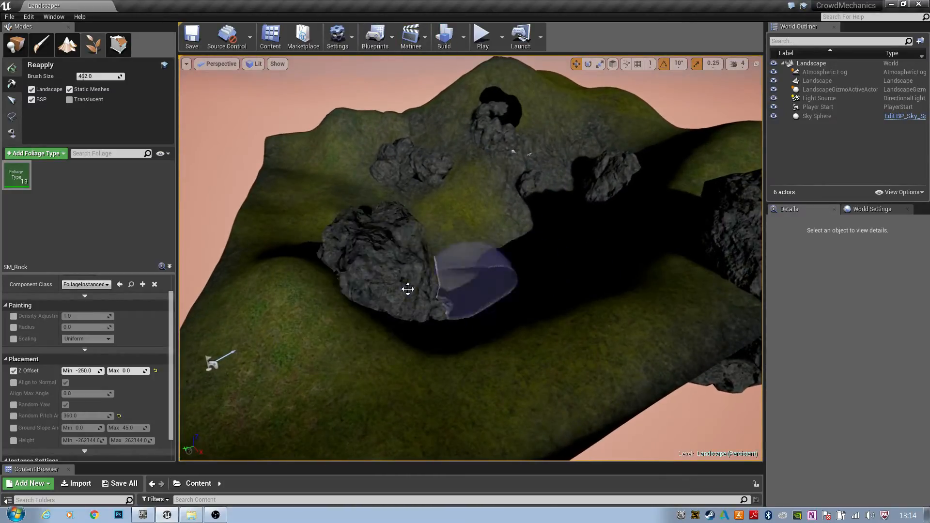
Step: Build the lighting for the landscape level
mouse_move(408, 289)
right_down()
mouse_move(436, 286)
mouse_move(560, 214)
mouse_move(499, 194)
mouse_move(555, 223)
mouse_move(582, 223)
mouse_move(538, 235)
mouse_move(536, 249)
mouse_move(555, 230)
mouse_move(556, 126)
right_up()
click(463, 37)
click(490, 64)
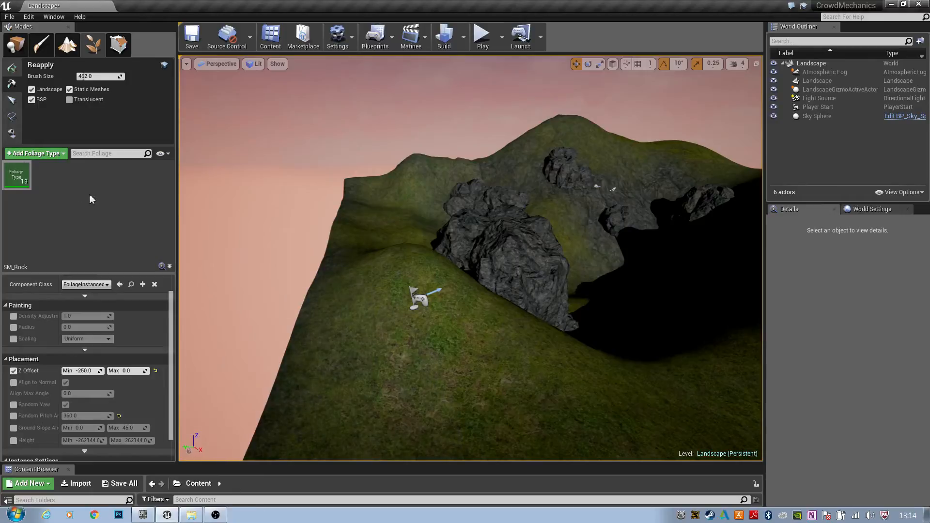
Step: Enlarge the Content Browser and try to add the SM_Rock mesh to the foliage list
drag(285, 465, 285, 301)
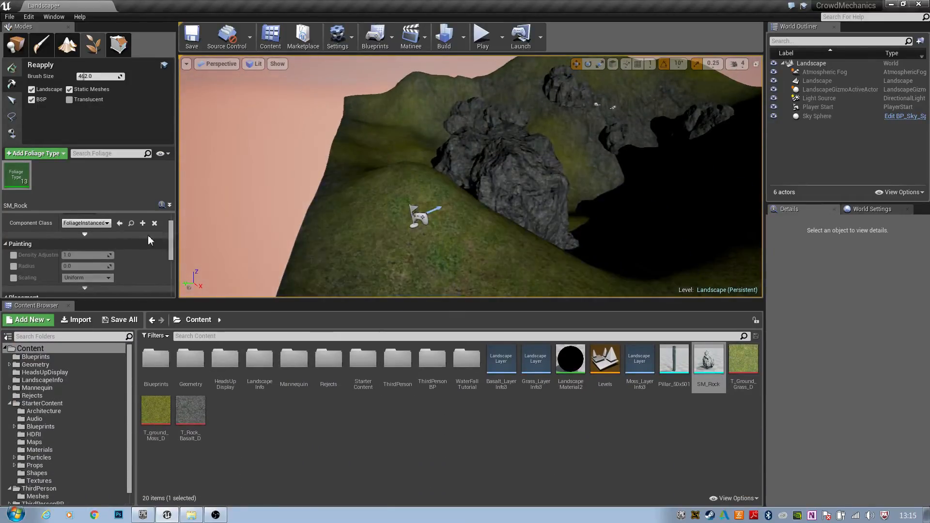
drag(226, 301, 223, 359)
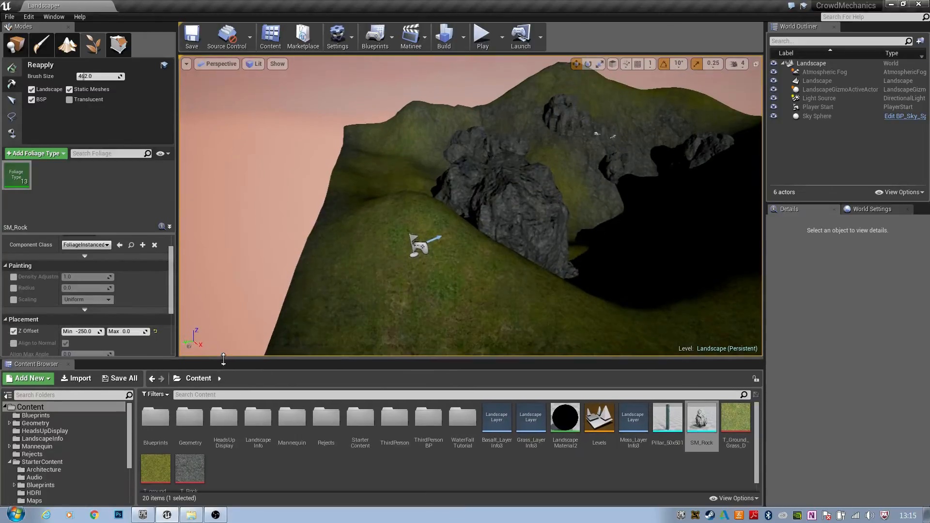
drag(710, 416, 134, 199)
drag(72, 187, 71, 189)
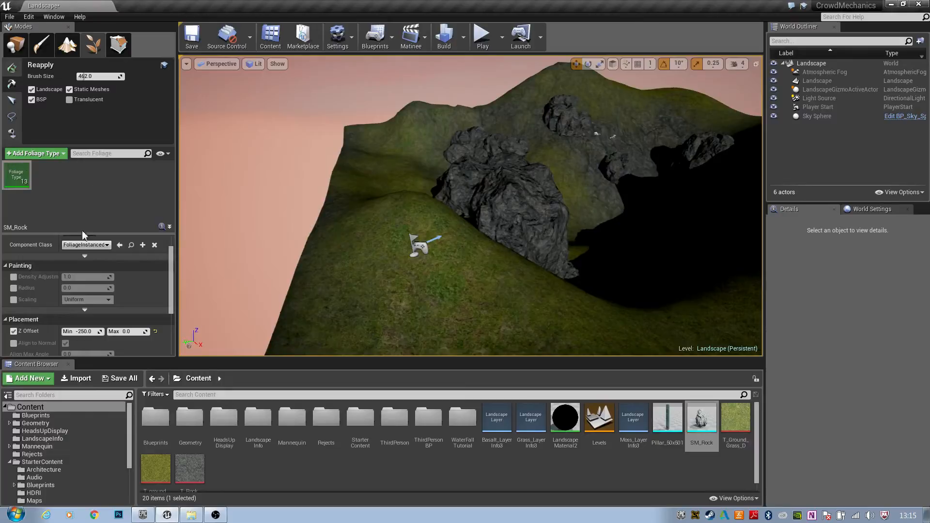
scroll(97, 281, up, 2)
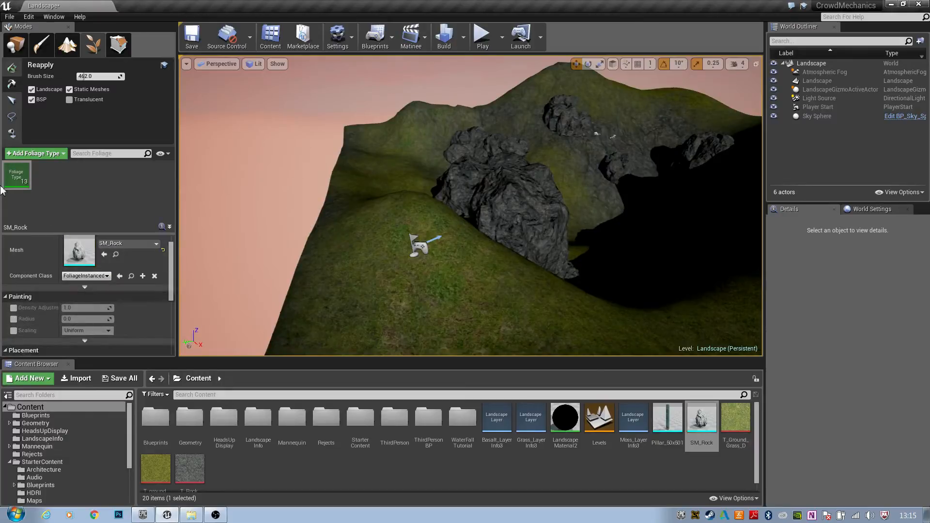
right_click(16, 180)
click(91, 187)
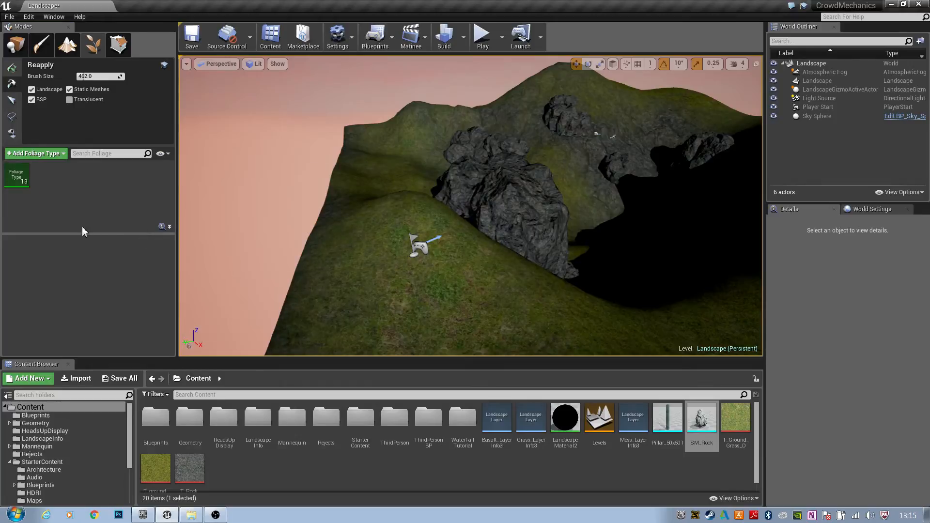
click(15, 181)
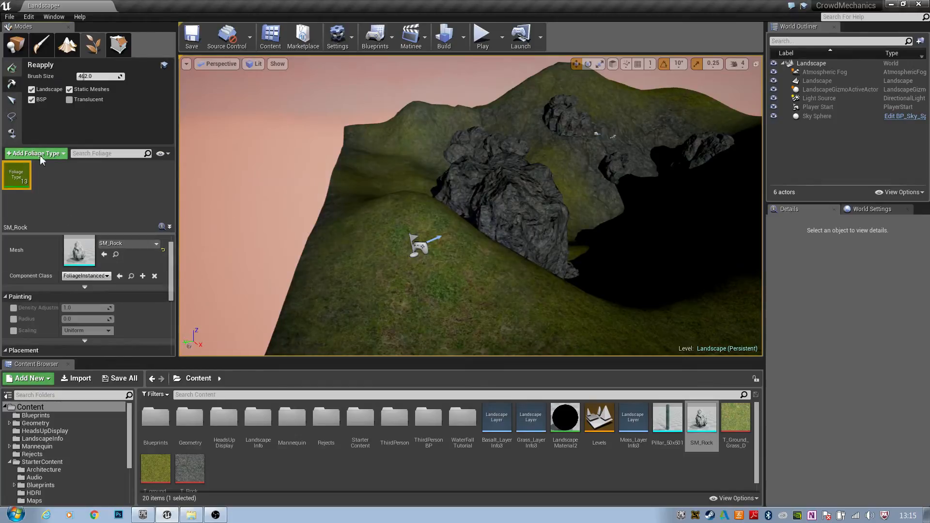
Step: Examine the rock clusters across the landscape and the reapply settings of the SM_Rock foliage type
right_drag(644, 223, 219, 290)
right_drag(370, 257, 370, 240)
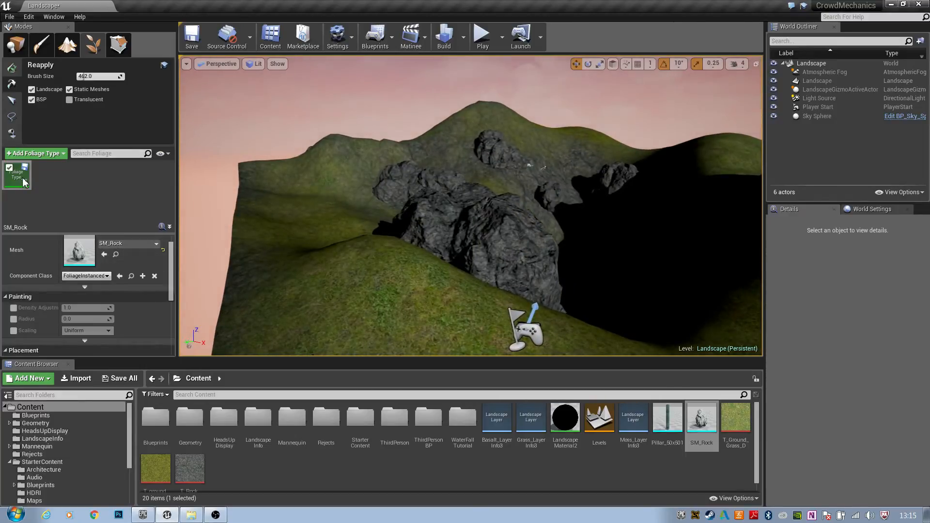
mouse_move(320, 189)
right_down()
mouse_move(263, 206)
mouse_move(361, 227)
right_up()
right_drag(543, 208, 509, 224)
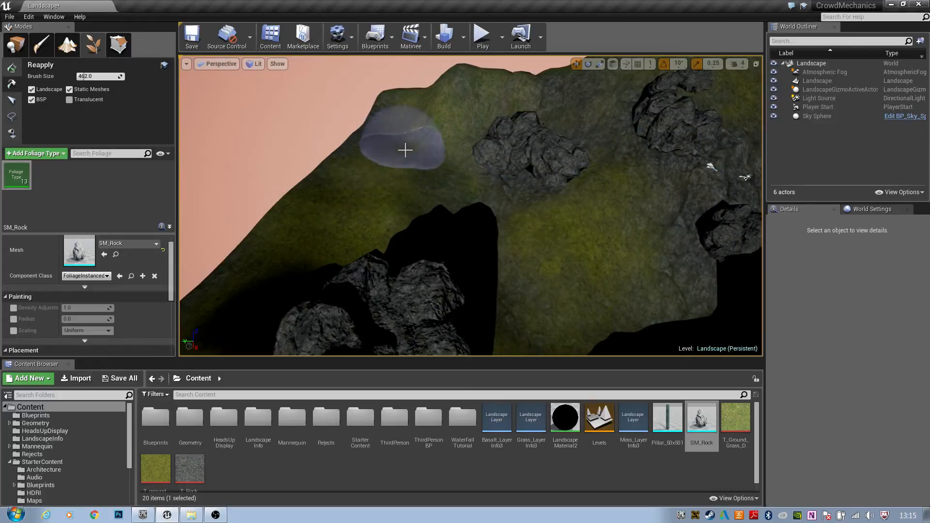
key(s)
mouse_move(406, 150)
right_down()
mouse_move(461, 157)
mouse_move(365, 159)
right_up()
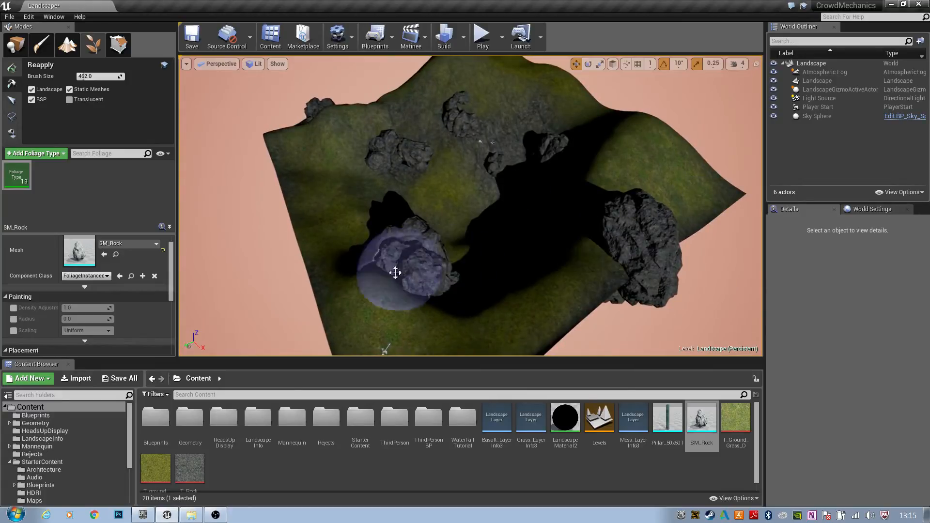
mouse_move(481, 231)
right_down()
mouse_move(496, 220)
mouse_move(484, 228)
mouse_move(490, 204)
right_up()
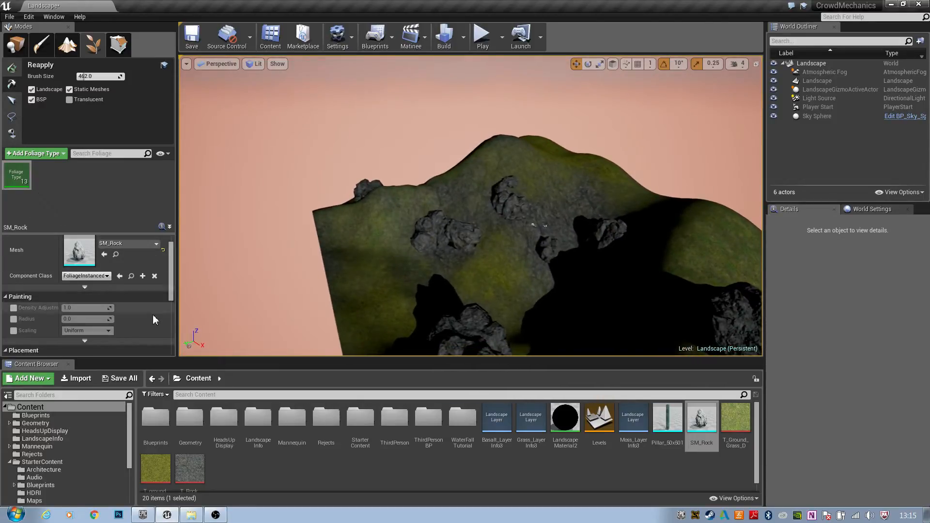
scroll(146, 308, down, 3)
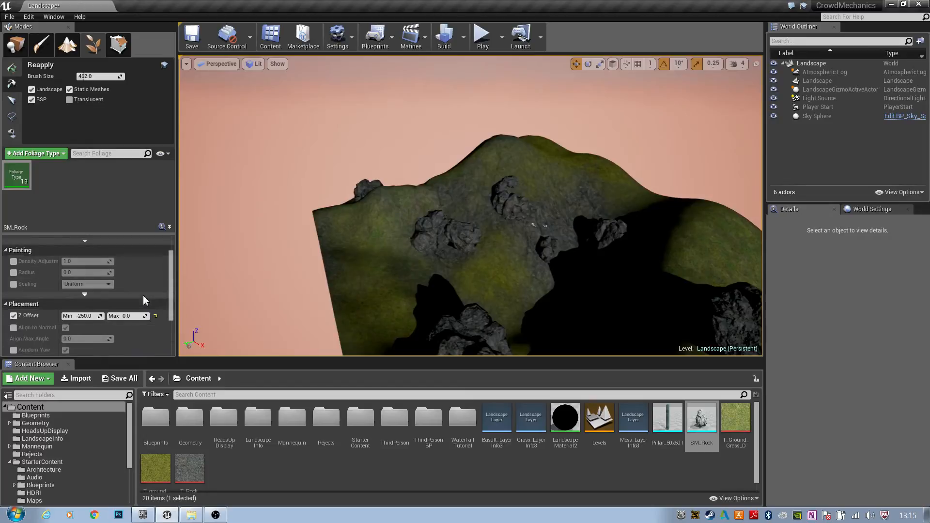
Step: Switch to the foliage Paint tool and disable its Static Meshes and BSP filters, leaving only Landscape enabled
scroll(144, 297, up, 4)
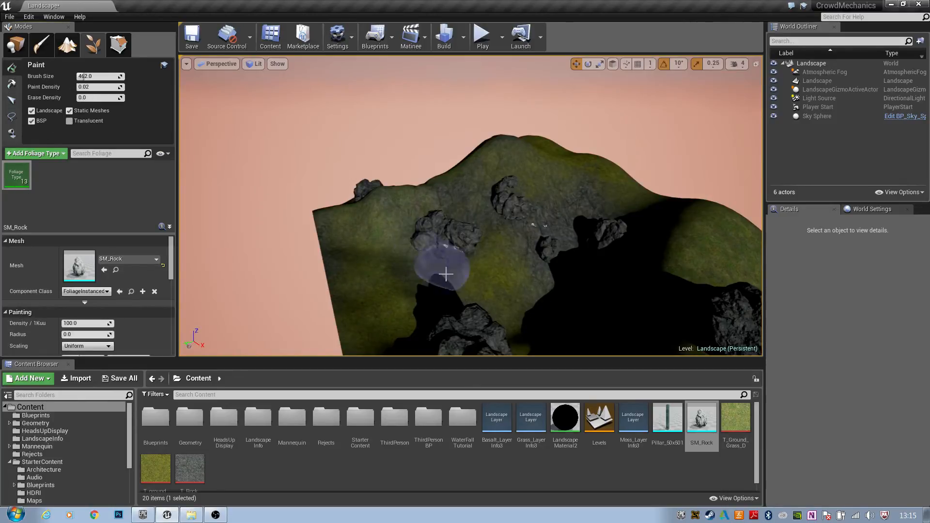
right_drag(446, 274, 393, 269)
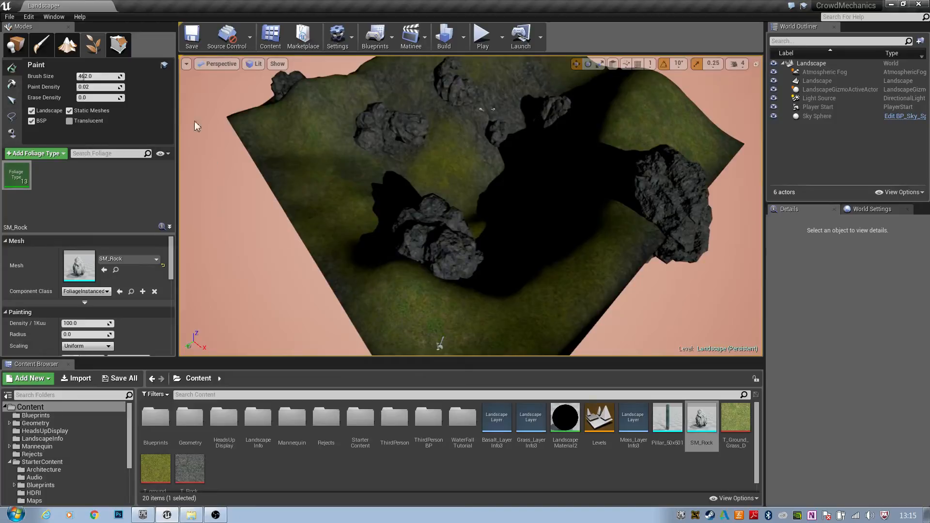
right_drag(418, 131, 333, 157)
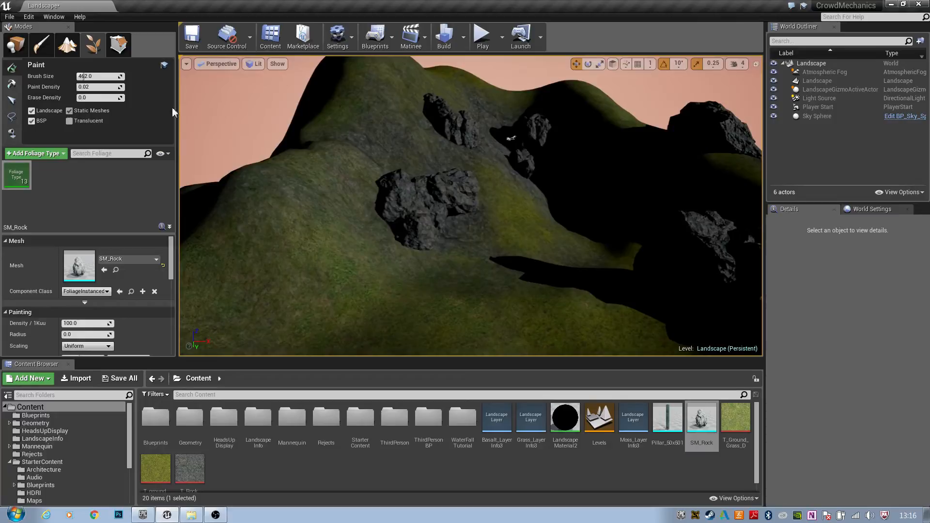
mouse_move(467, 155)
right_down()
mouse_move(468, 178)
mouse_move(460, 178)
right_up()
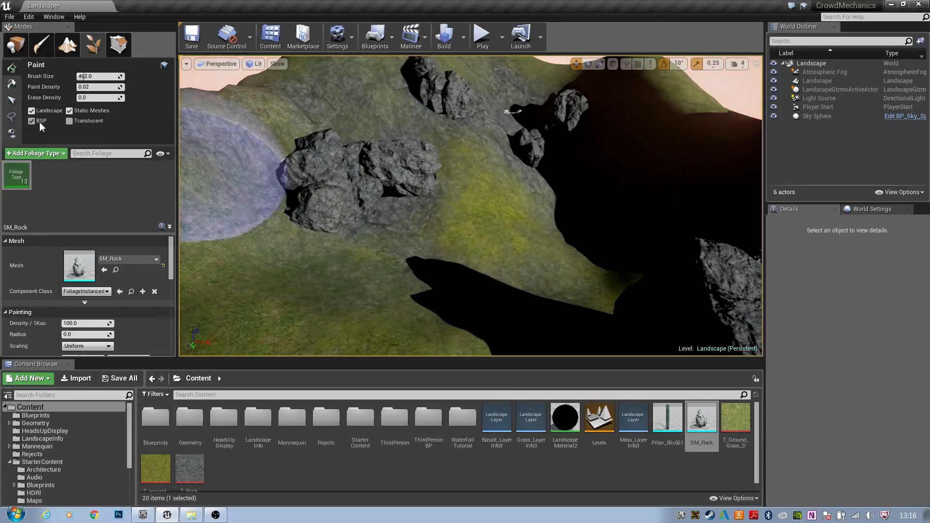
click(69, 110)
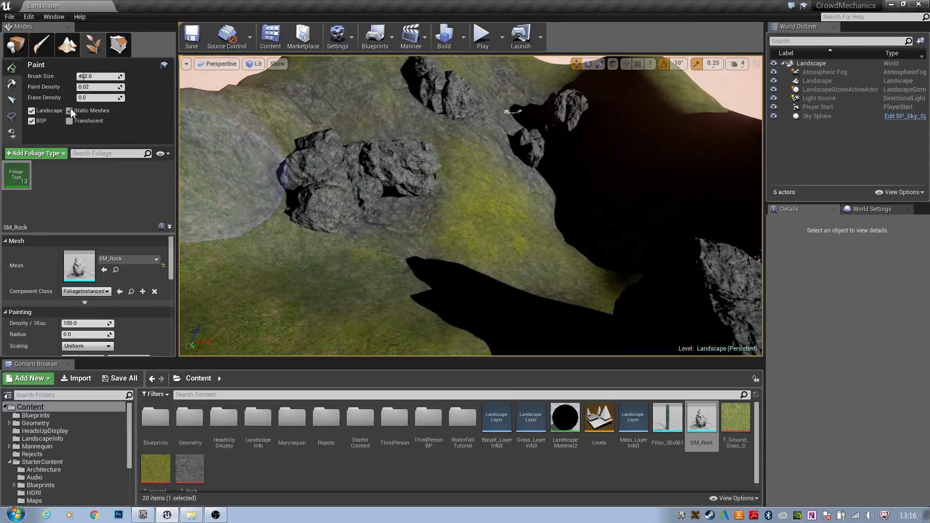
click(30, 121)
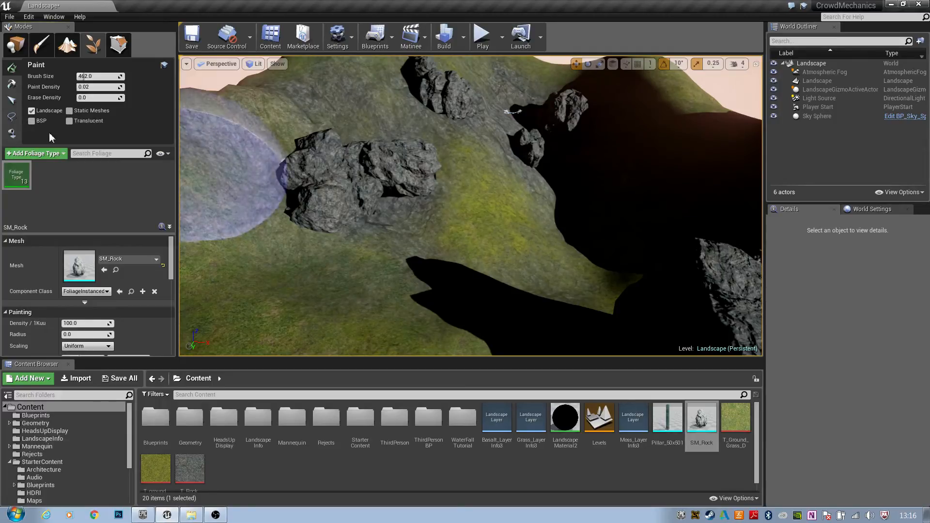
Step: Examine the rock groups on the slopes and around the peak from several angles
mouse_move(310, 194)
right_down()
mouse_move(260, 160)
mouse_move(228, 161)
right_up()
right_drag(551, 229, 611, 252)
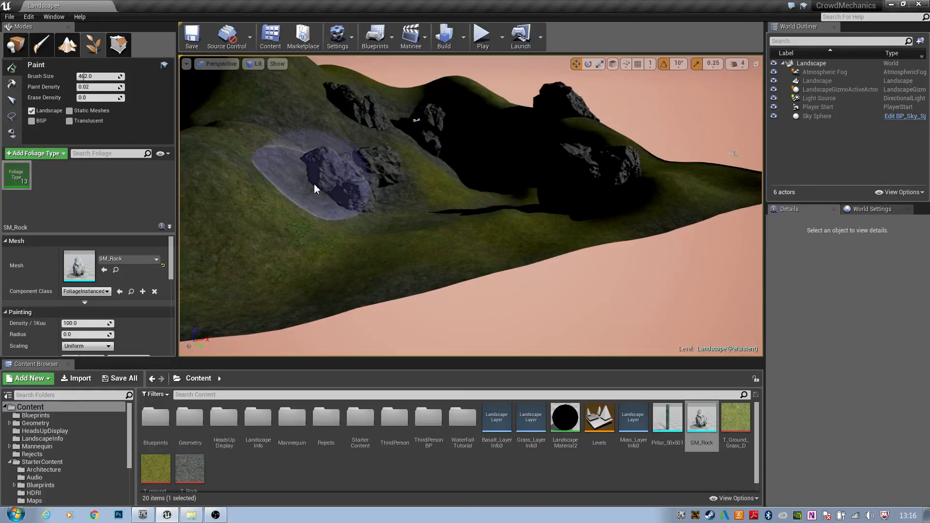
mouse_move(359, 200)
right_down()
mouse_move(302, 226)
mouse_move(302, 190)
right_up()
key(w)
key(s)
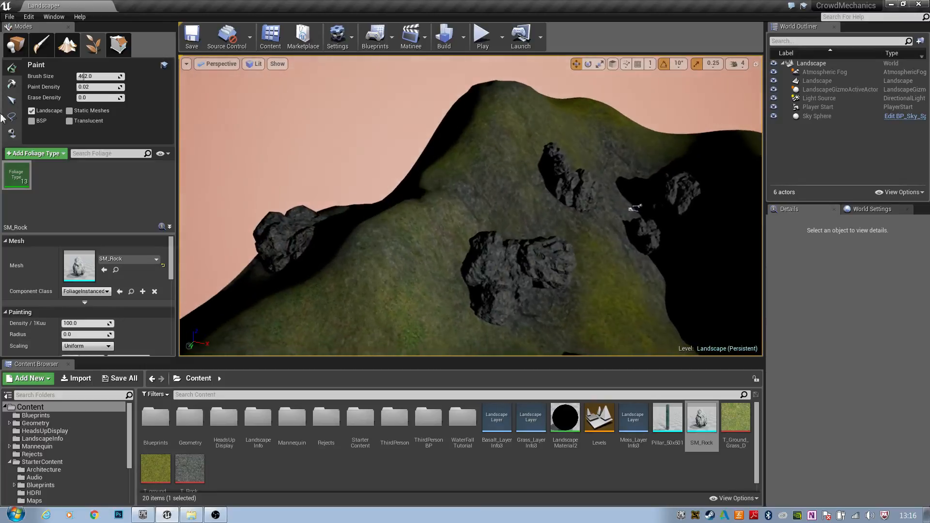
key(a)
mouse_move(186, 143)
right_down()
mouse_move(218, 158)
mouse_move(306, 146)
mouse_move(278, 130)
right_up()
key(w)
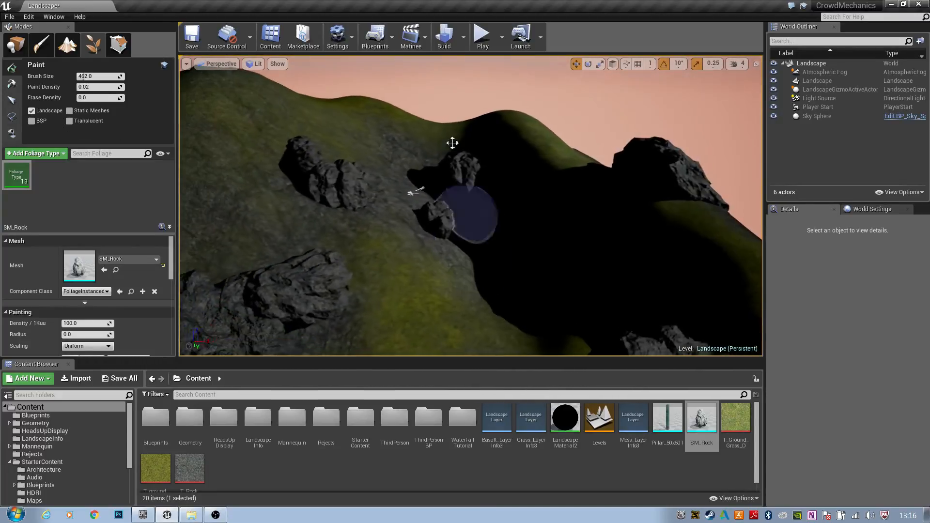
Step: Play-test the level by running and jumping the character over the rocks and hills, and end the play session
click(483, 38)
key(w)
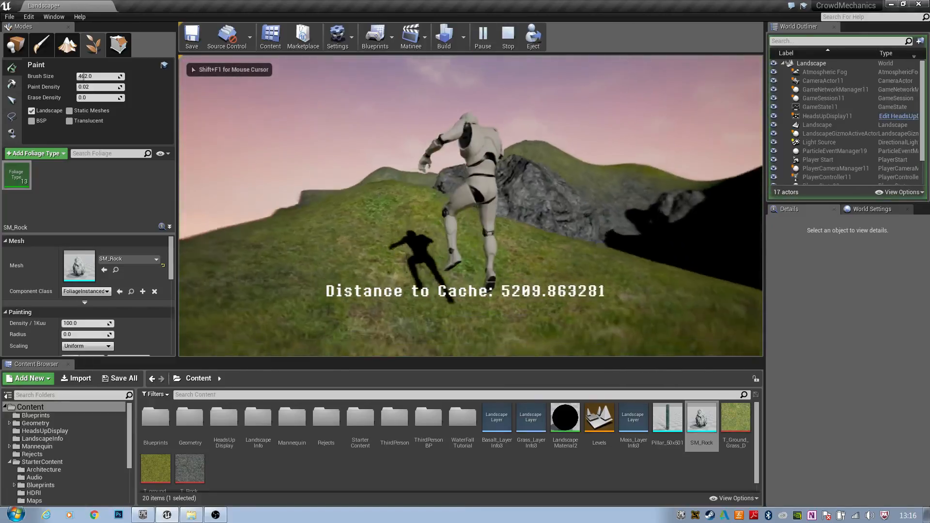
key(w)
key(space)
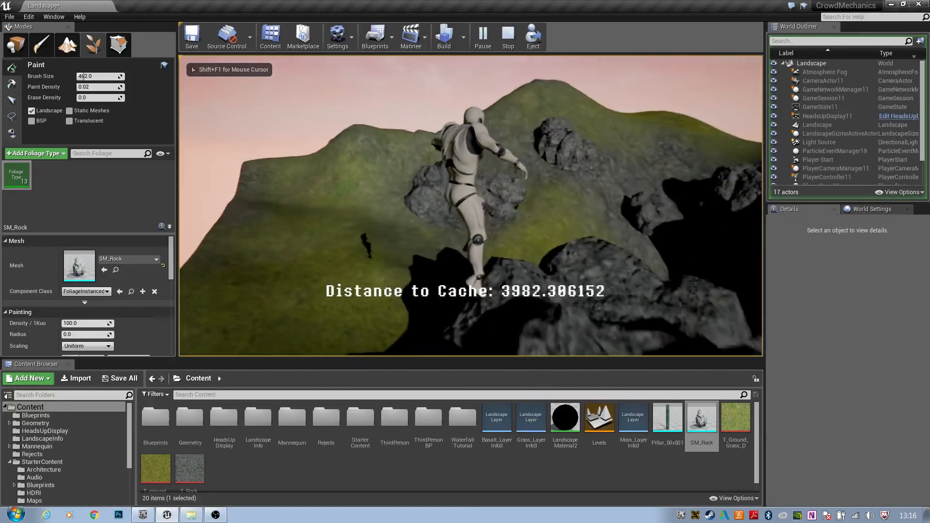
key(w)
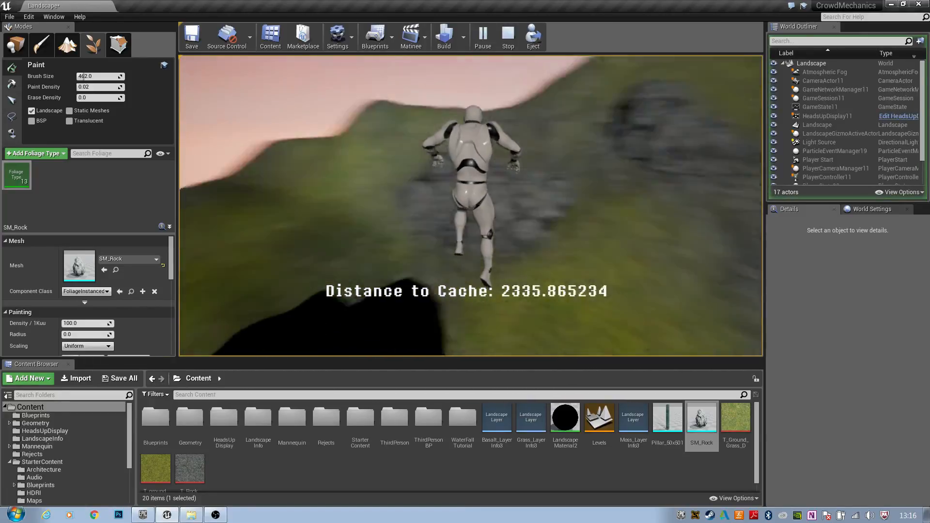
key(w)
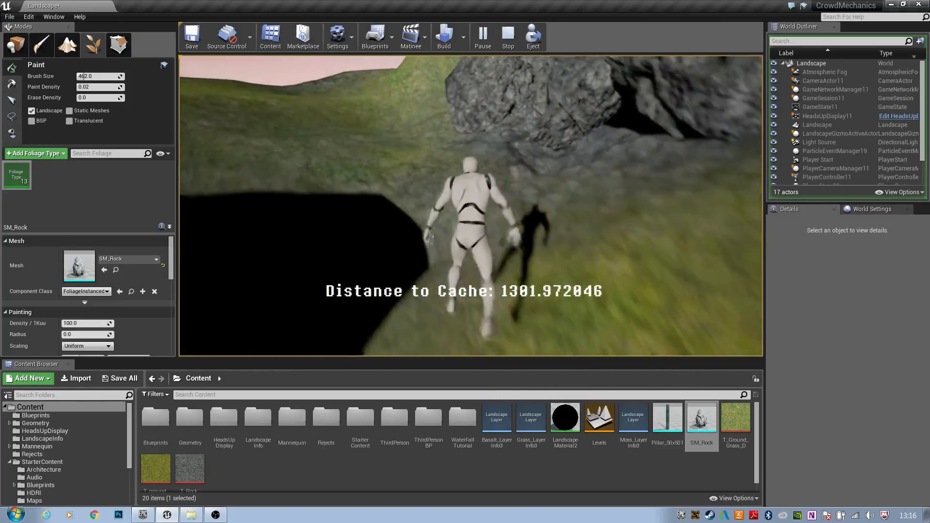
key(space)
key(w)
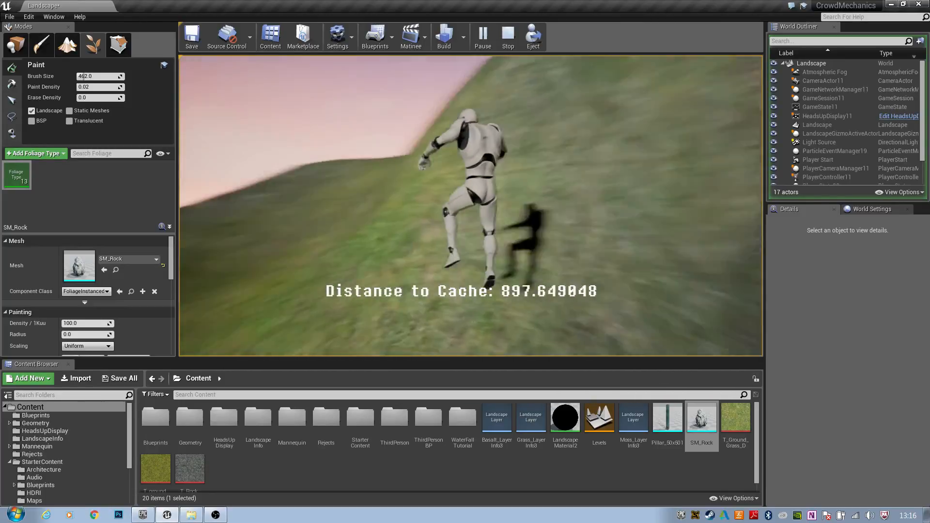
key(space)
key(w)
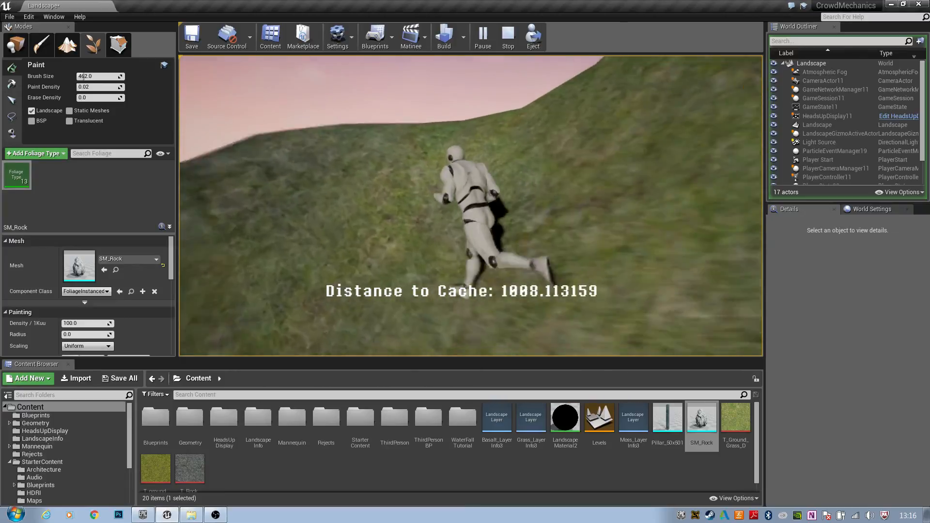
key(w)
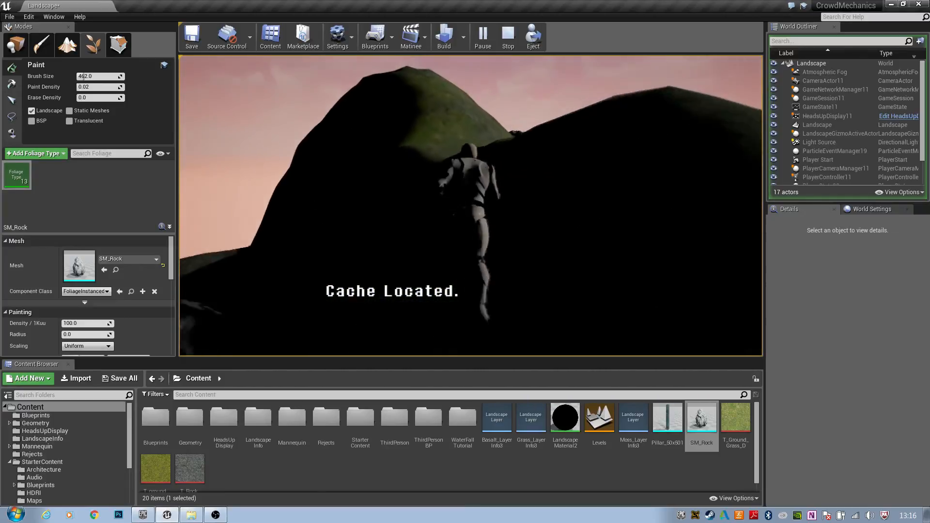
key(w)
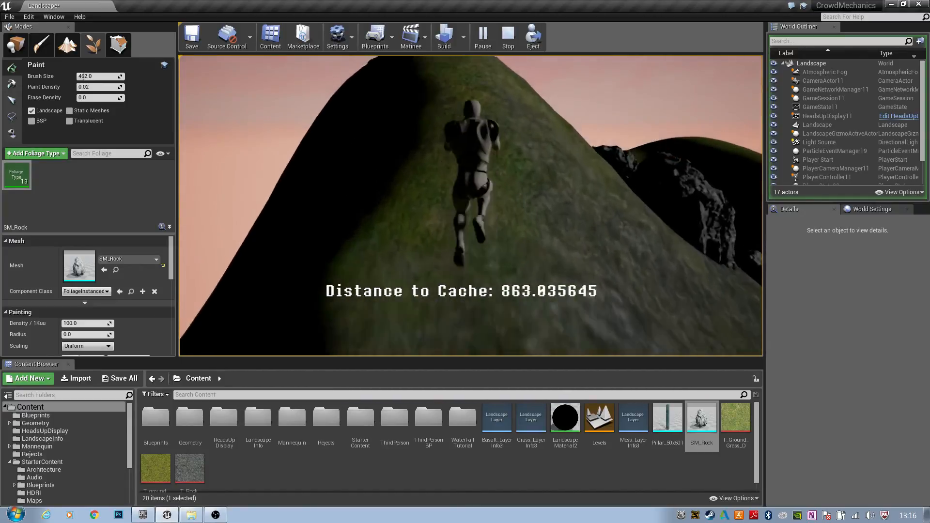
key(w)
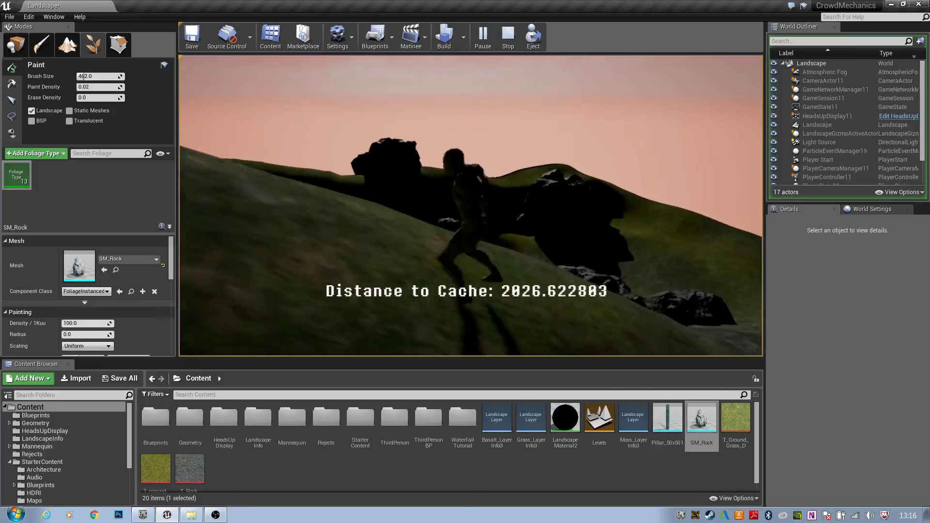
key(w)
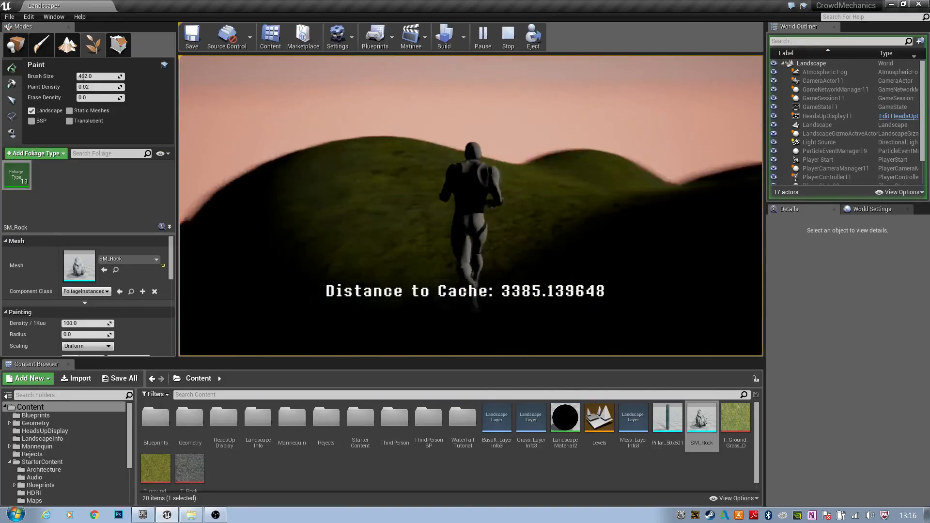
key(Escape)
Step: Paint SM_Rock foliage onto the bare grassy hilltop and undo the last stroke
mouse_move(651, 282)
right_down()
mouse_move(727, 272)
mouse_move(729, 281)
right_up()
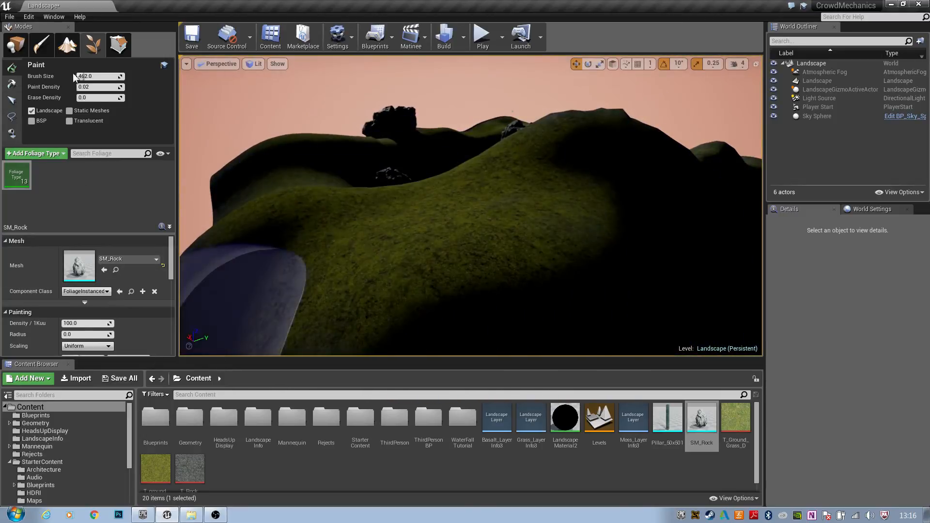
click(418, 233)
mouse_move(419, 233)
right_down()
mouse_move(499, 244)
mouse_move(519, 235)
mouse_move(412, 234)
right_up()
click(441, 246)
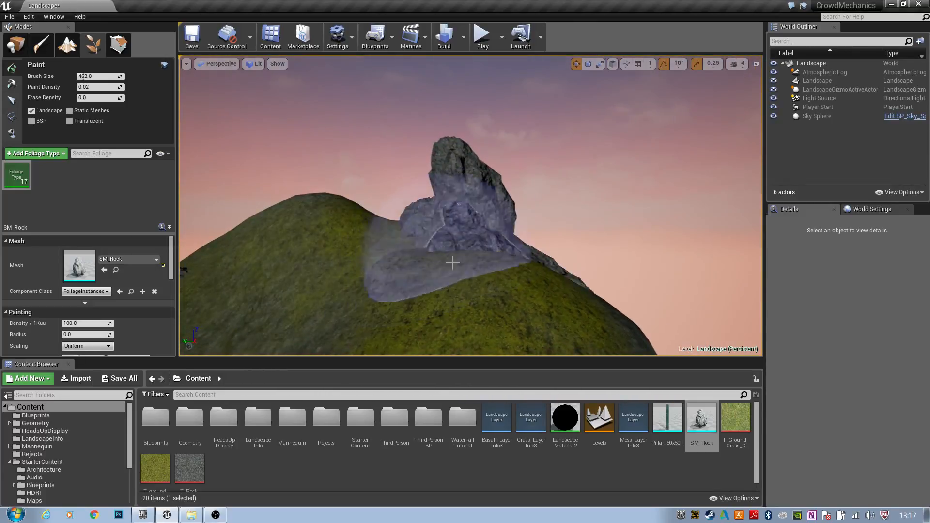
click(445, 266)
mouse_move(444, 267)
right_down()
mouse_move(420, 266)
mouse_move(439, 274)
right_up()
click(412, 280)
mouse_move(369, 290)
right_down()
mouse_move(373, 310)
mouse_move(366, 287)
mouse_move(369, 300)
right_up()
key(ctrl+z)
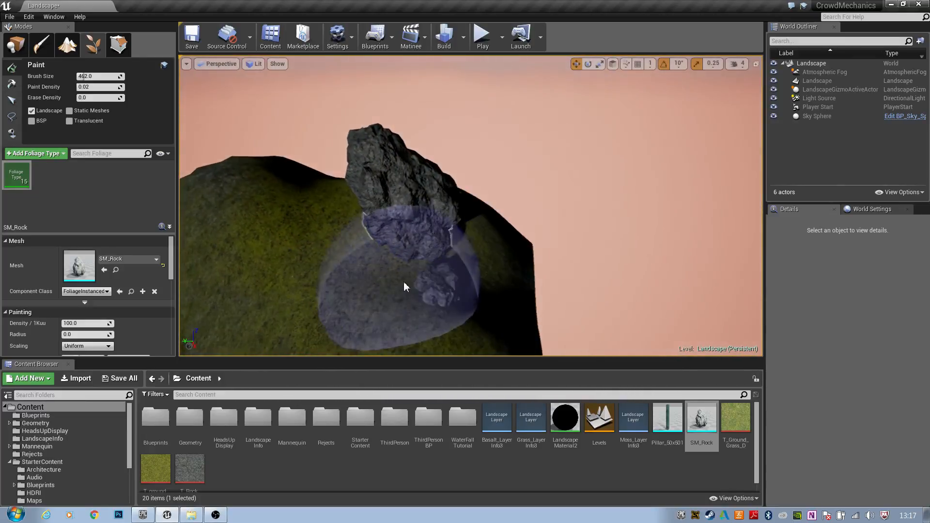
Step: Paint more SM_Rock foliage beside the tall rock on the hilltop
click(449, 251)
mouse_move(450, 251)
right_down()
mouse_move(407, 251)
mouse_move(410, 269)
right_up()
mouse_move(374, 192)
right_down()
mouse_move(383, 174)
mouse_move(384, 184)
right_up()
click(383, 173)
Step: Play-test the level again, running and jumping the character toward the rocks
click(483, 36)
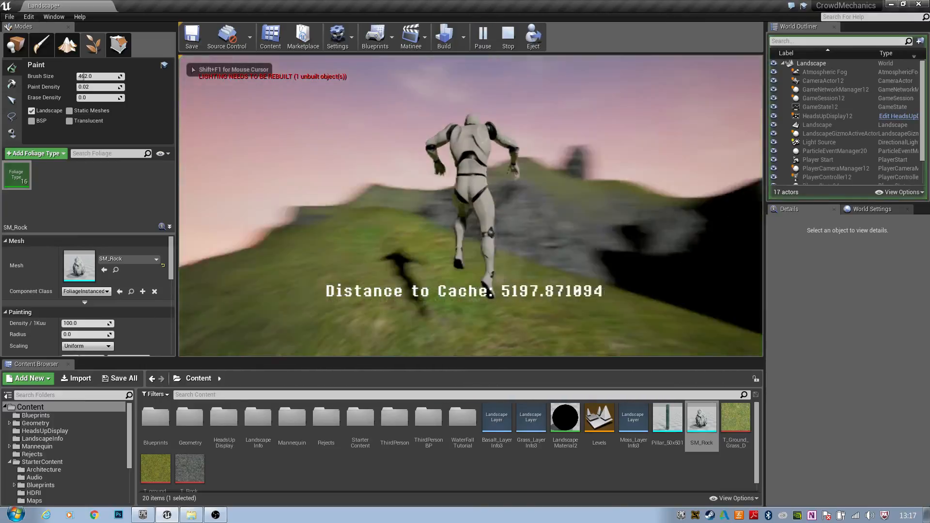
key(w)
key(space)
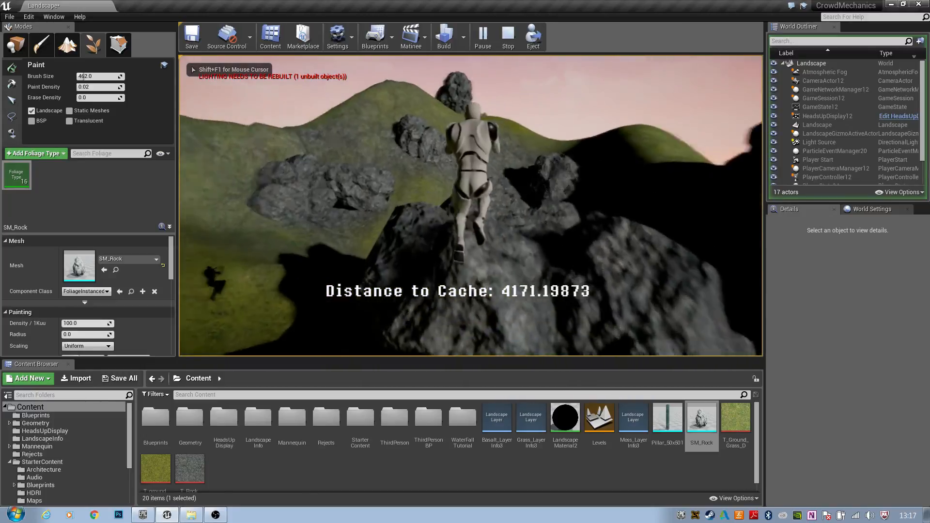